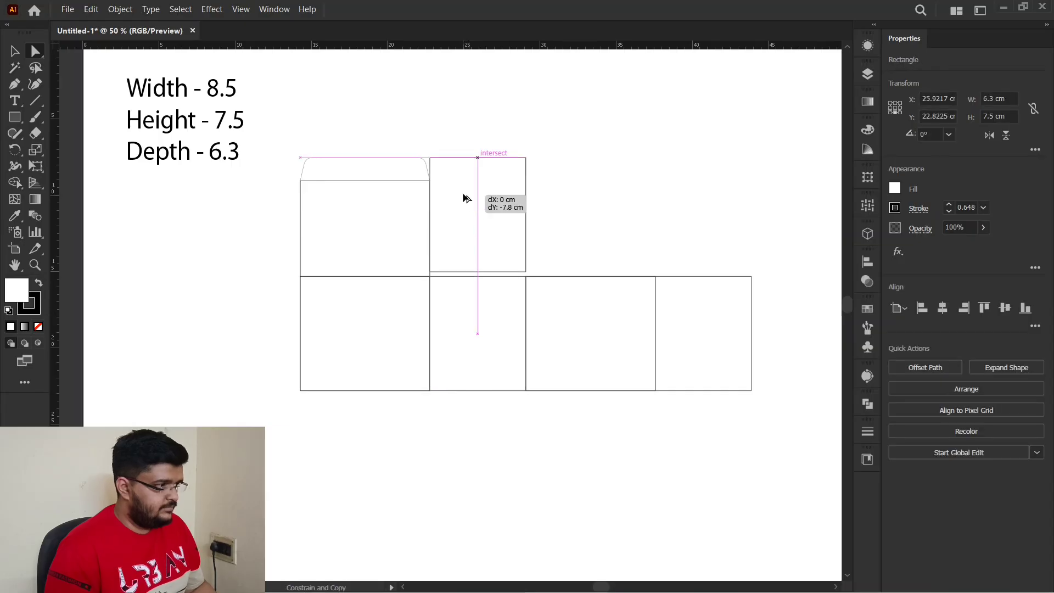
Set the height of the copied rectangle above the second panel to 3.5 cm.
key(Return)
click(600, 222)
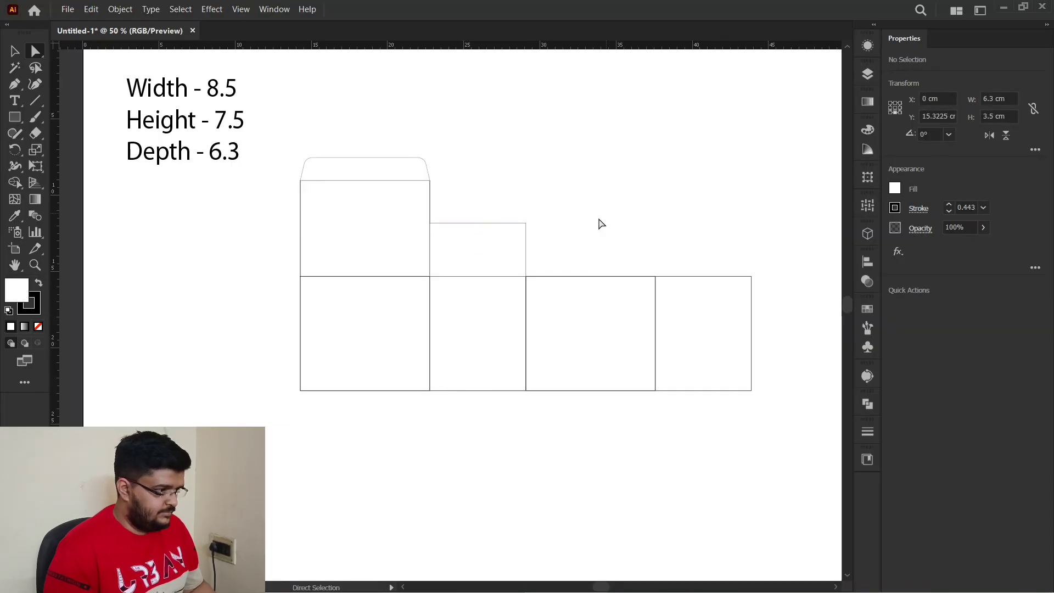
Add an anchor point low on each side of the second panel's top flap and shift its right side above the anchor inward.
click(516, 248)
scroll(515, 248, up, 3)
scroll(430, 173, down, 2)
click(431, 174)
scroll(414, 160, up, 1)
key(p)
scroll(289, 237, up, 1)
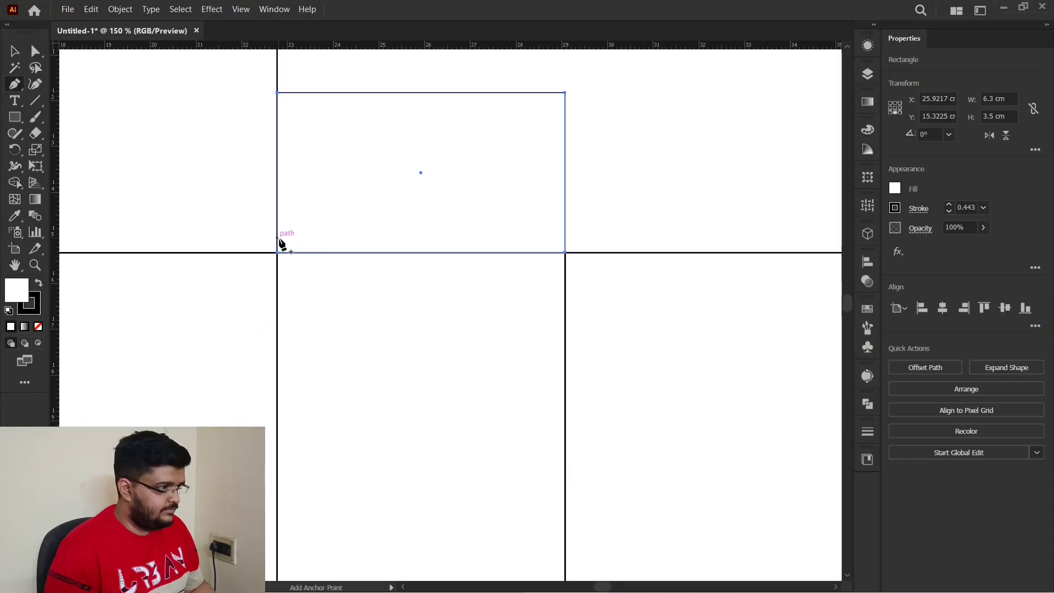
click(287, 237)
drag(622, 234, 535, 86)
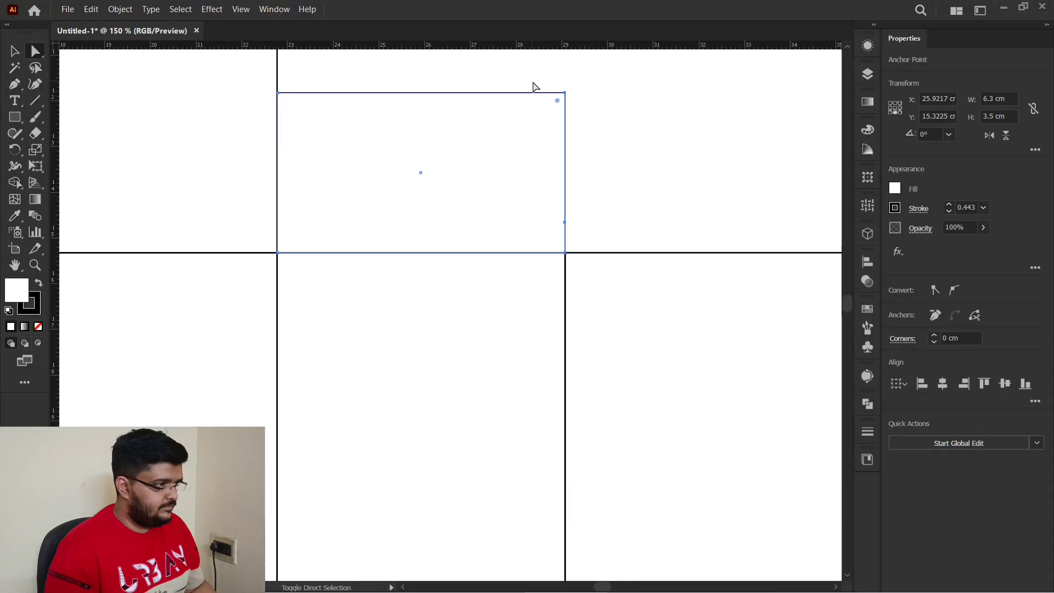
click(280, 237)
click(278, 238)
key(p)
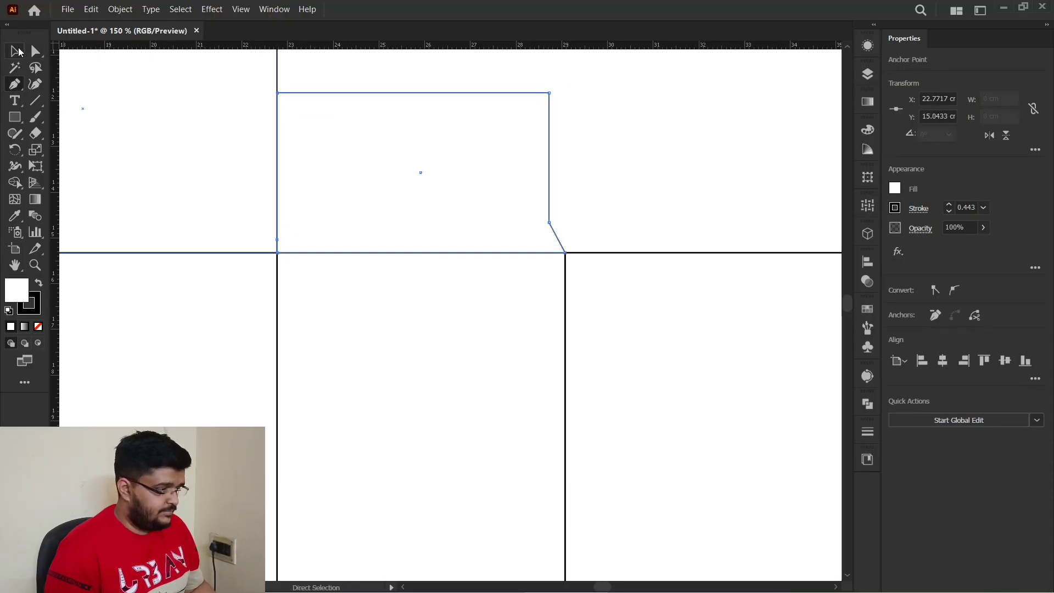
shift+click(278, 250)
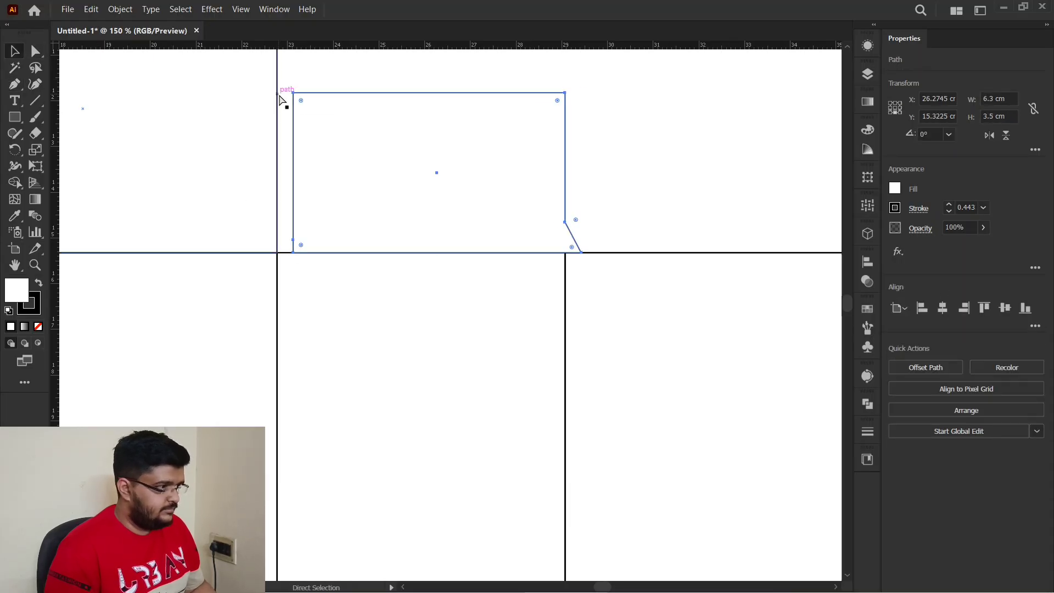
click(288, 88)
click(282, 101)
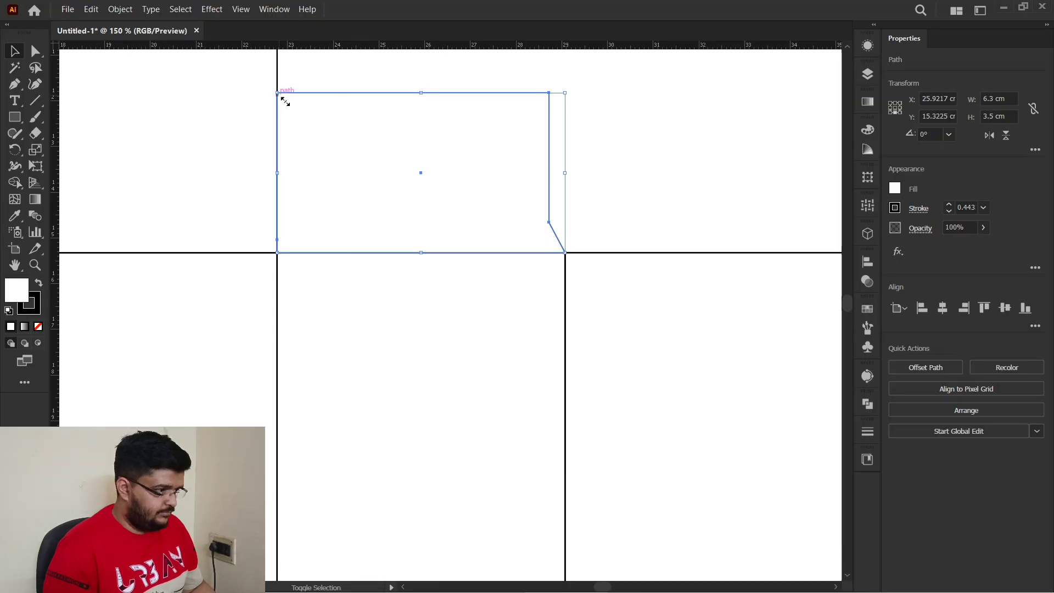
shift+click(268, 102)
click(478, 207)
drag(470, 207, 483, 204)
double_click(483, 204)
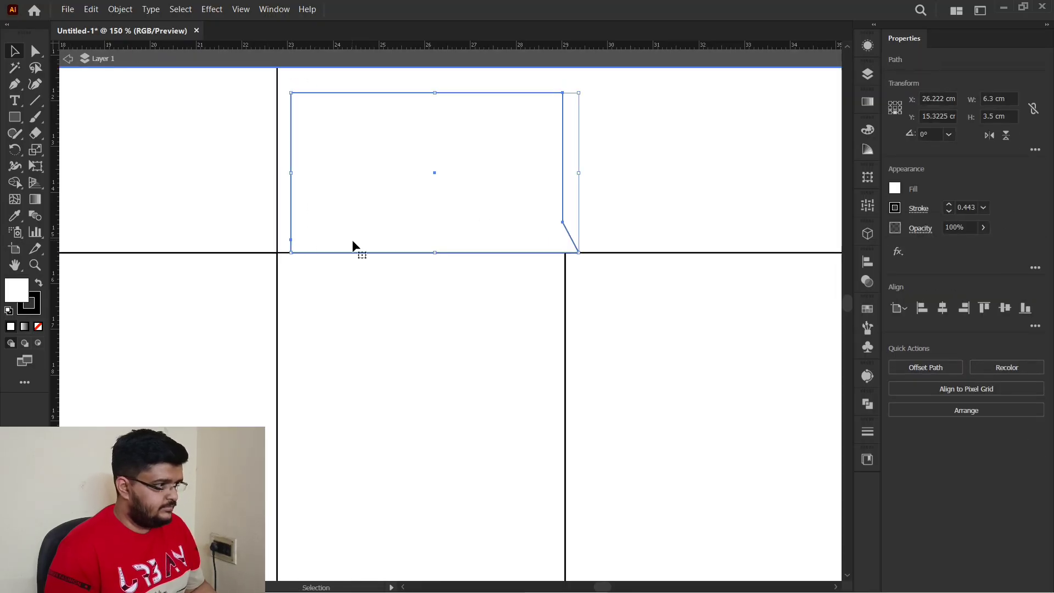
key(ctrl+z)
key(ctrl+z)
key(ctrl+z)
Shift the top flap's upper-left corner and lower-left anchor inward, leaving the base corner attached to the second panel.
key(a)
click(277, 93)
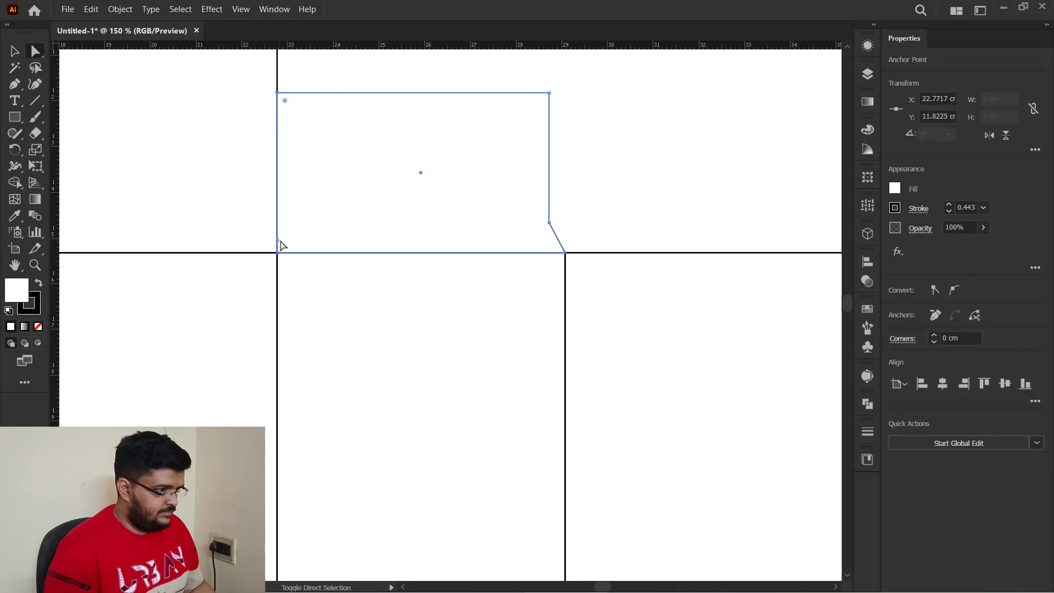
shift+click(278, 240)
key(shift+Right)
scroll(324, 253, down, 3)
key(v)
click(401, 126)
Copy the tapered top flap onto the top edge of the fourth panel and flip the copy horizontally.
scroll(343, 234, up, 1)
click(334, 234)
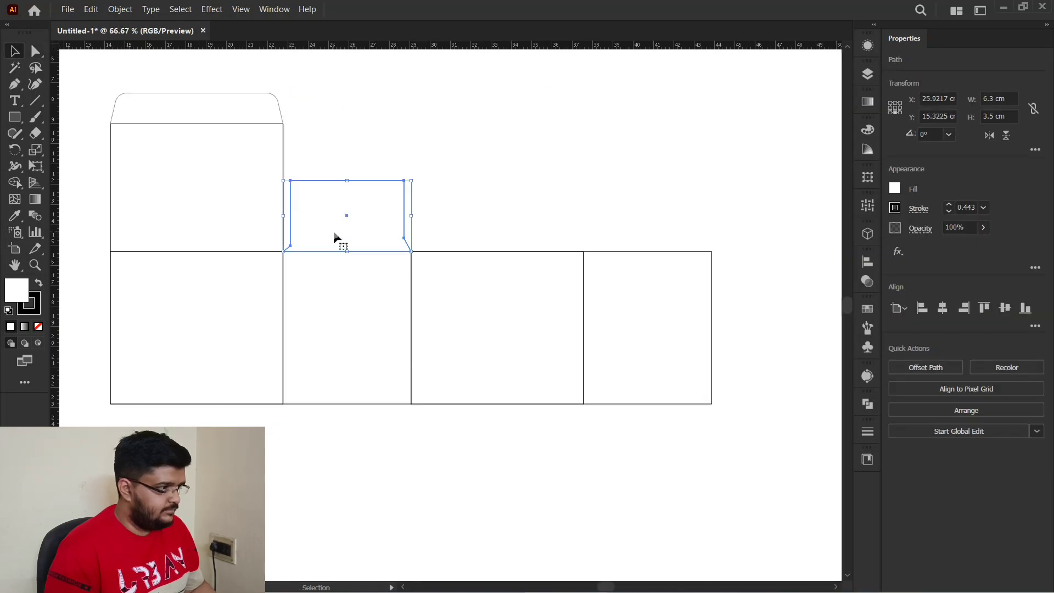
drag(335, 234, 631, 233)
click(634, 232)
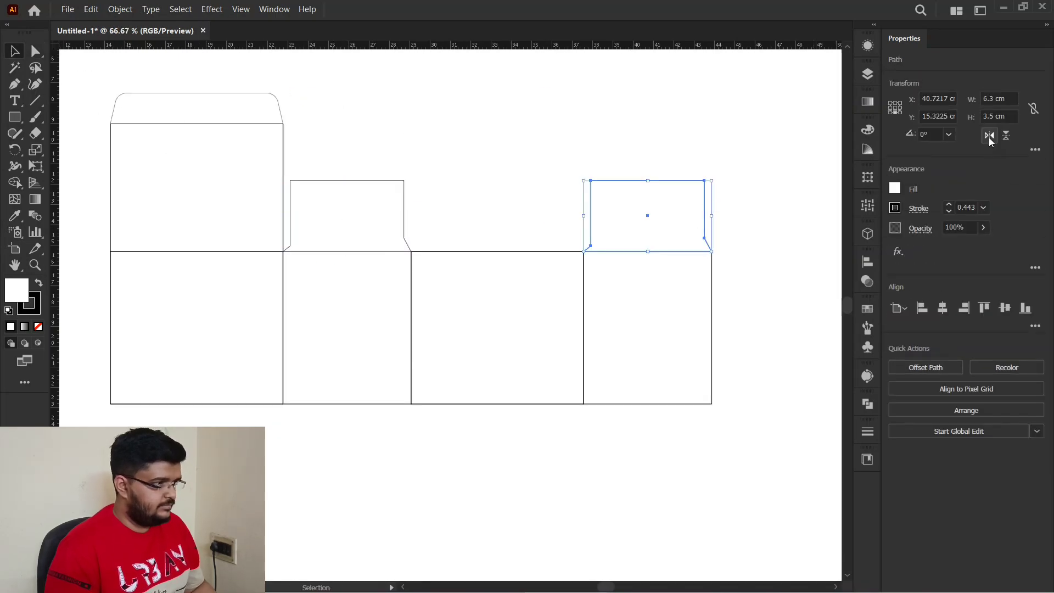
click(989, 136)
click(791, 227)
Duplicate the fourth panel directly below itself and shorten the copy from its bottom edge to half the 6.3 cm depth.
scroll(554, 252, down, 2)
scroll(582, 333, up, 1)
drag(618, 303, 618, 408)
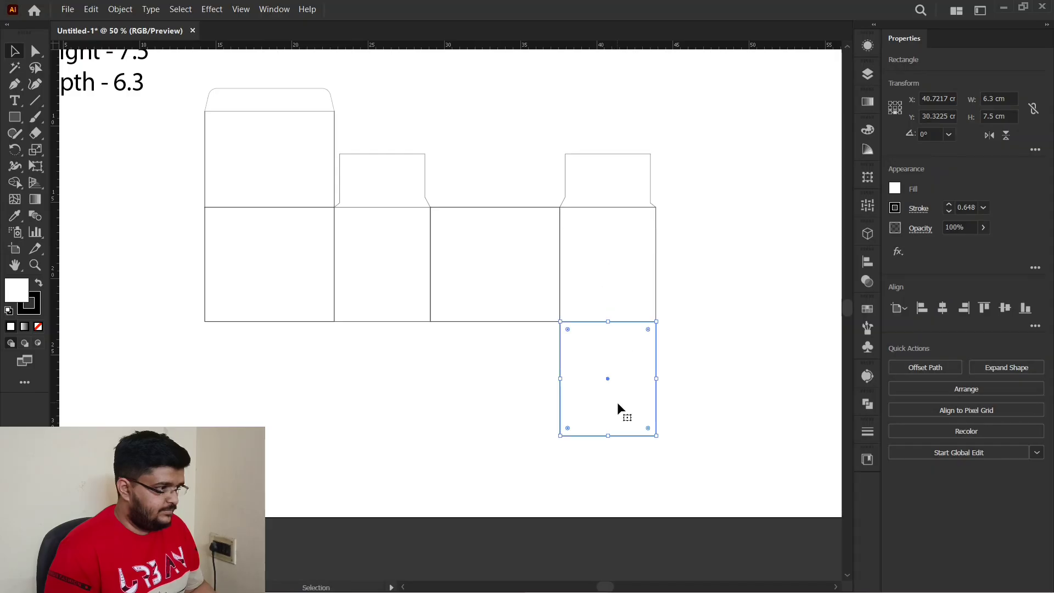
click(987, 116)
text(7.5)
key(Return)
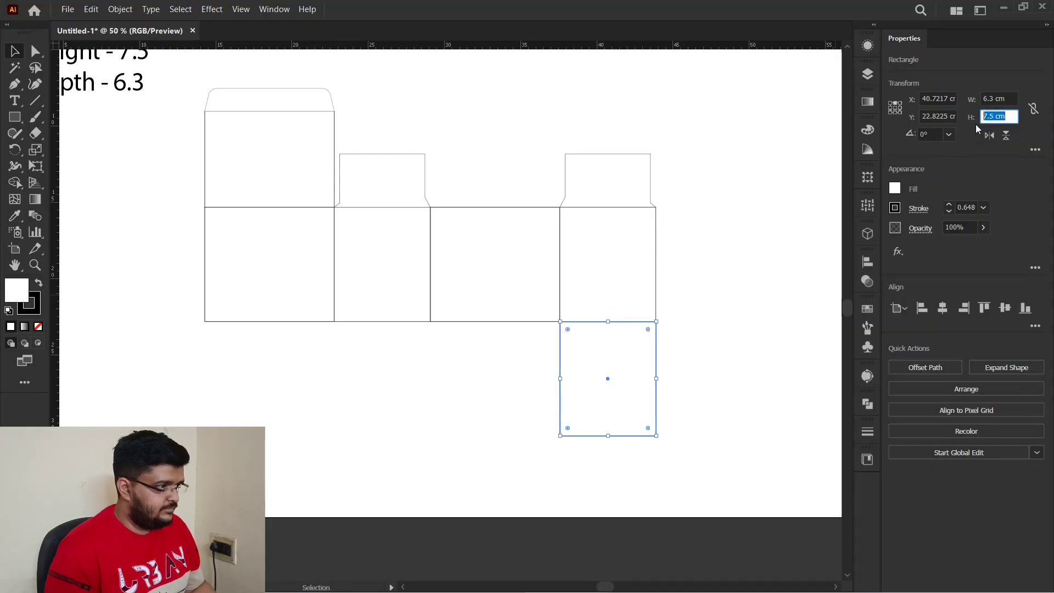
Shift the lower-left corner of the fourth panel's bottom flap inward to taper its left side.
key(ctrl+equal)
key(ctrl+equal)
drag(501, 343, 547, 388)
key(shift+Right)
Add an anchor at the middle of the flap's bottom edge and delete its lower-right corner to create a slanted side.
click(15, 84)
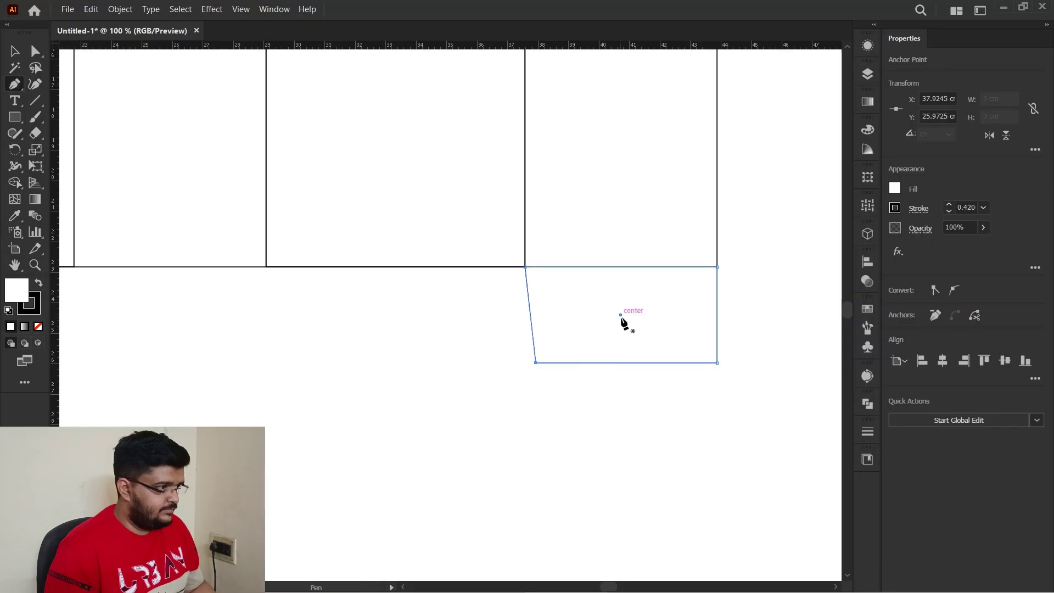
click(21, 89)
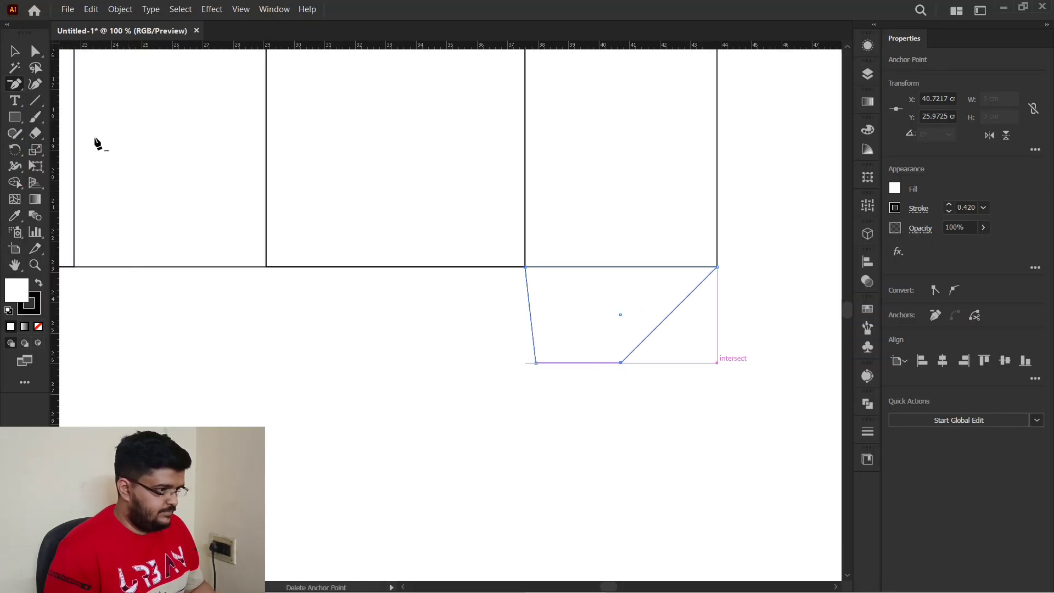
click(15, 51)
click(467, 343)
Duplicate the first panel directly below itself and set the copy's height to 4.73 cm.
scroll(467, 344, down, 2)
click(238, 265)
drag(238, 265, 244, 379)
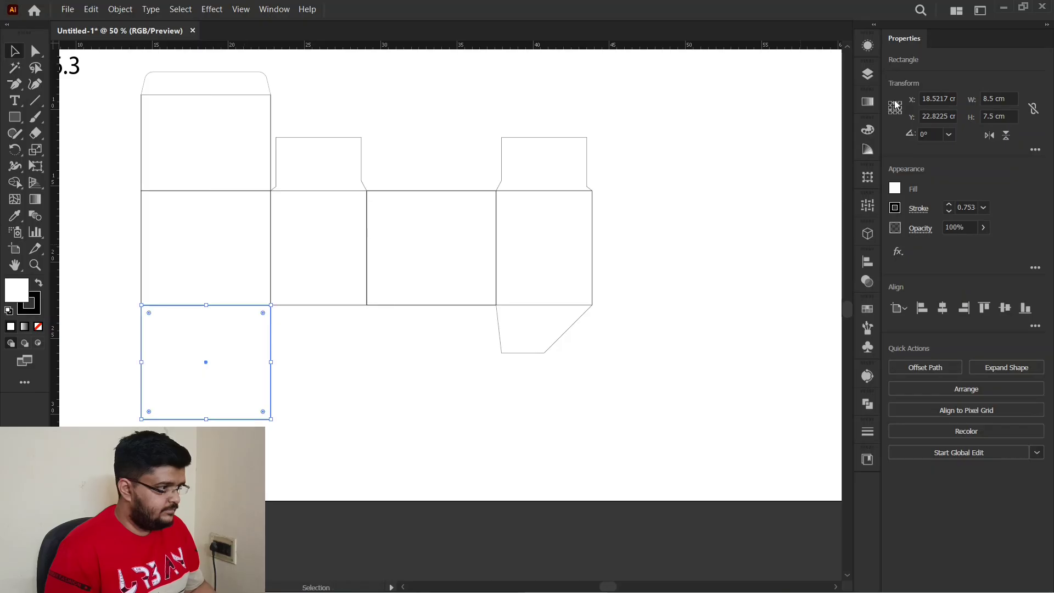
click(258, 329)
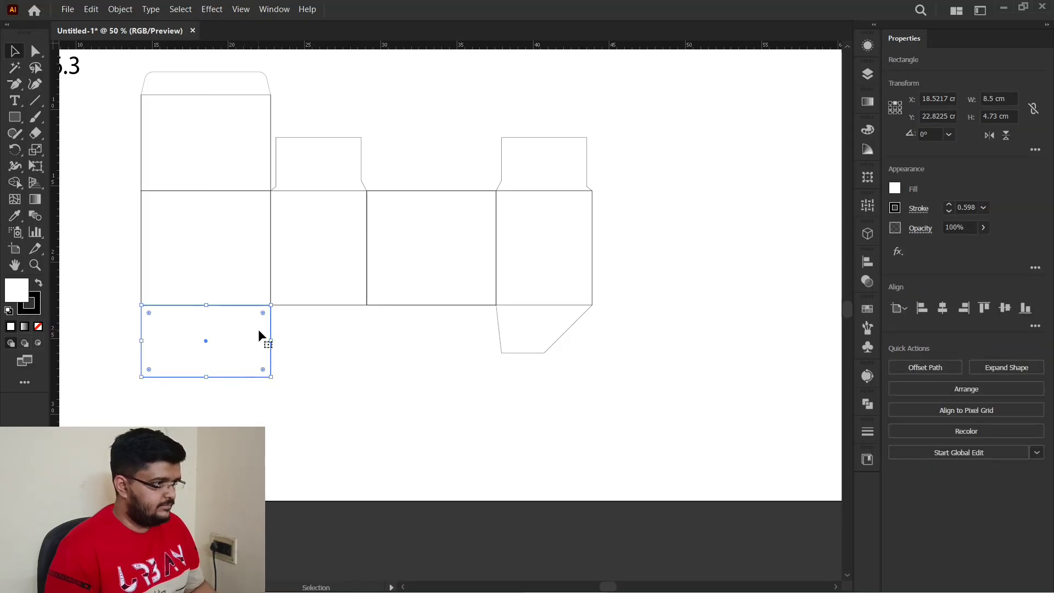
Duplicate the first panel's bottom flap in place and narrow the copies to a 3.12 cm right section and a left half.
key(ctrl+c)
click(67, 10)
mouse_move(94, 9)
click(124, 93)
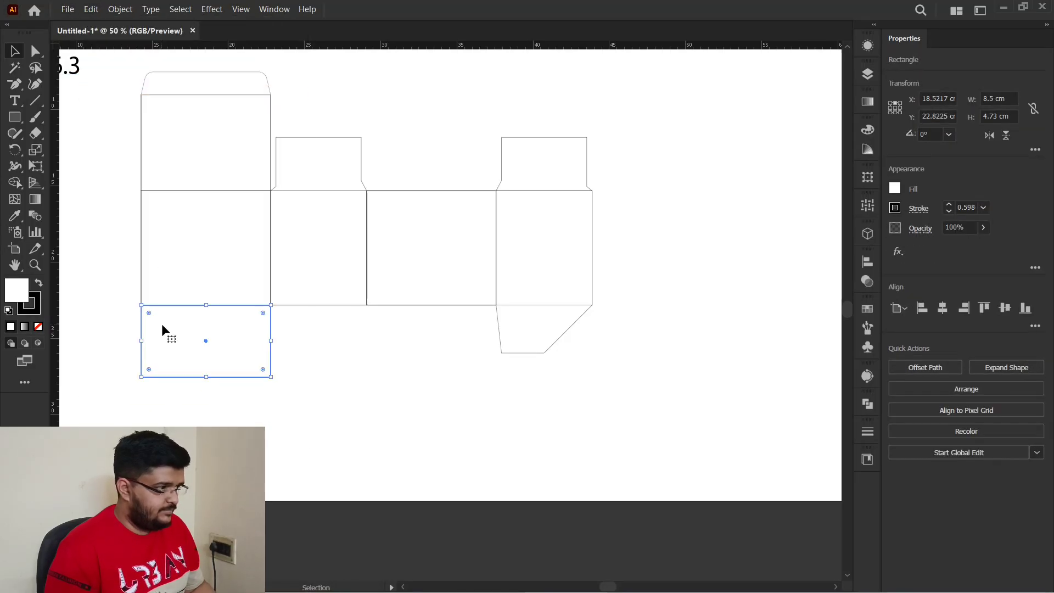
scroll(161, 324, up, 1)
click(895, 108)
click(1015, 116)
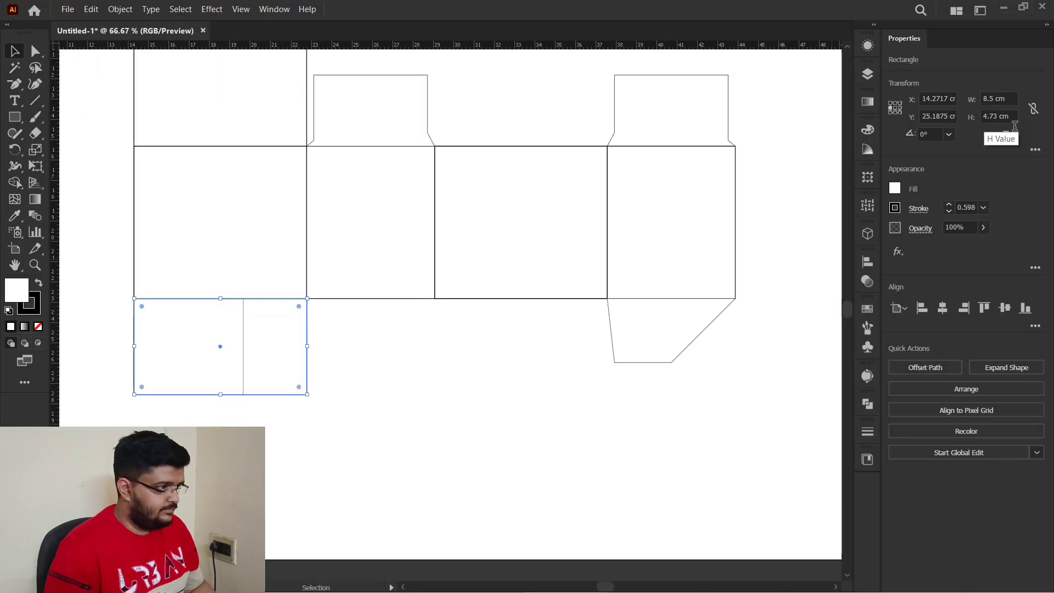
click(559, 399)
Create a 3.12 by 1.582 cm rectangle at the bottom of the flap's right section.
click(300, 333)
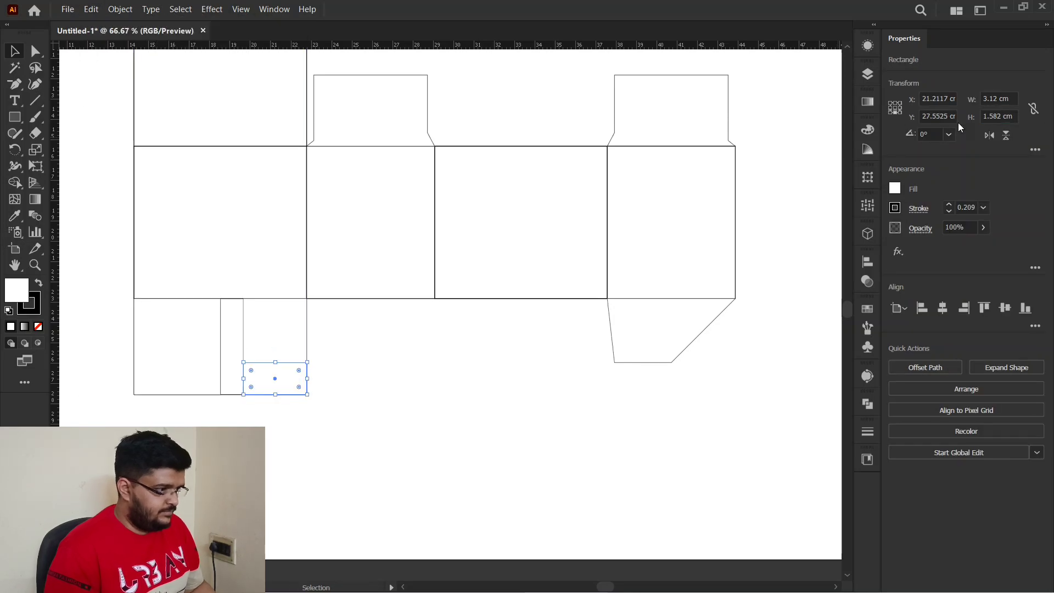
click(384, 379)
Draw a diagonal line from the small rectangle's upper-left corner to the midpoint of its bottom edge.
scroll(265, 393, up, 3)
drag(264, 392, 383, 362)
click(383, 362)
scroll(406, 339, up, 1)
click(631, 315)
drag(14, 88, 44, 84)
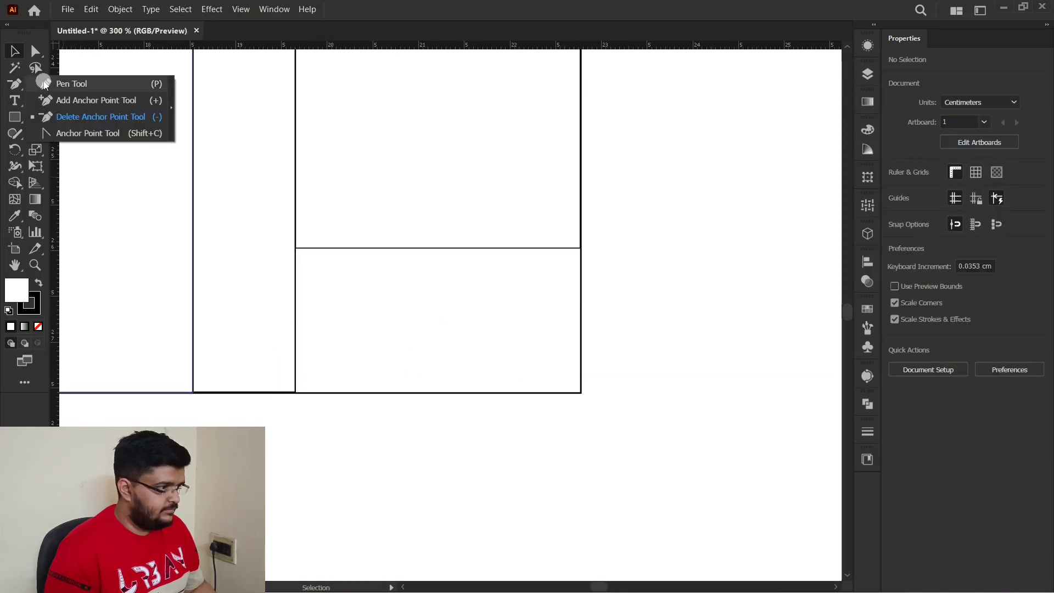
click(45, 84)
click(295, 248)
click(438, 393)
click(15, 51)
scroll(418, 329, down, 2)
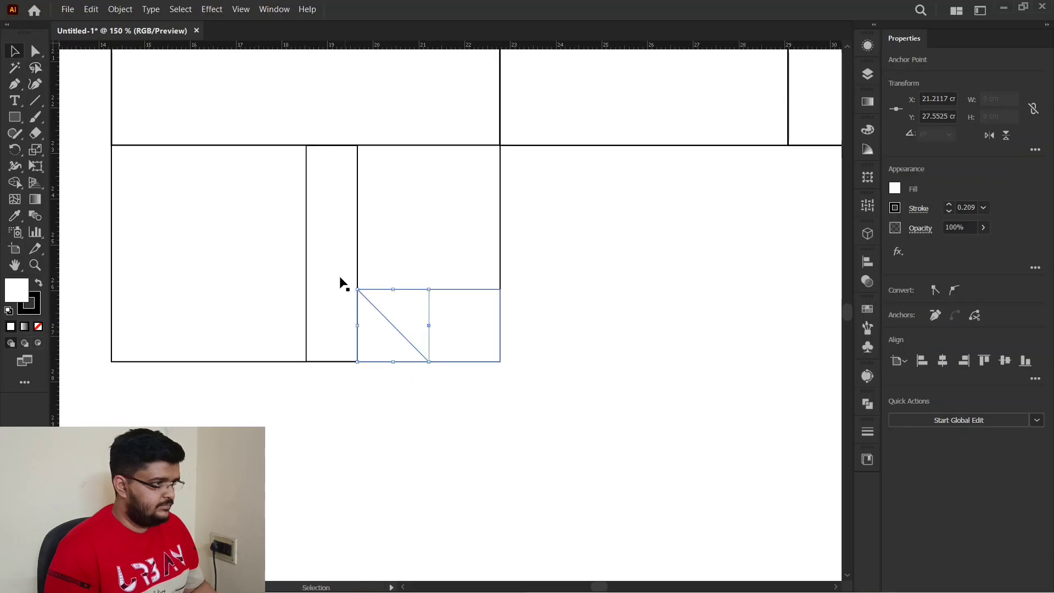
scroll(340, 279, up, 1)
Try to fit a duplicate of the right section into the central gap, sized about 1.14 by 3.15 cm.
click(343, 278)
click(404, 261)
key(ctrl+c)
key(ctrl+v)
drag(403, 259, 337, 186)
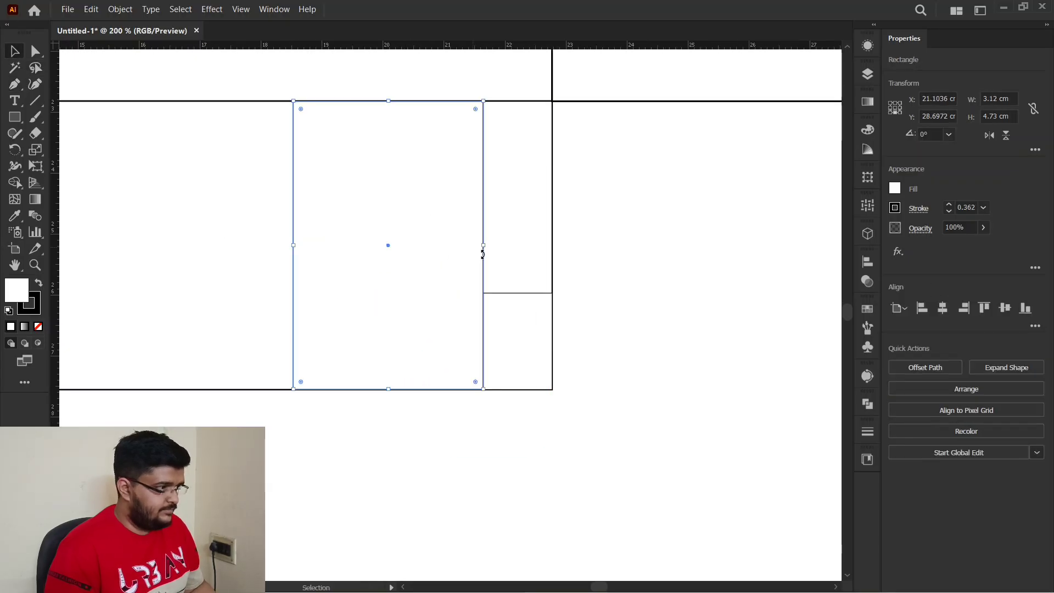
drag(483, 254, 365, 255)
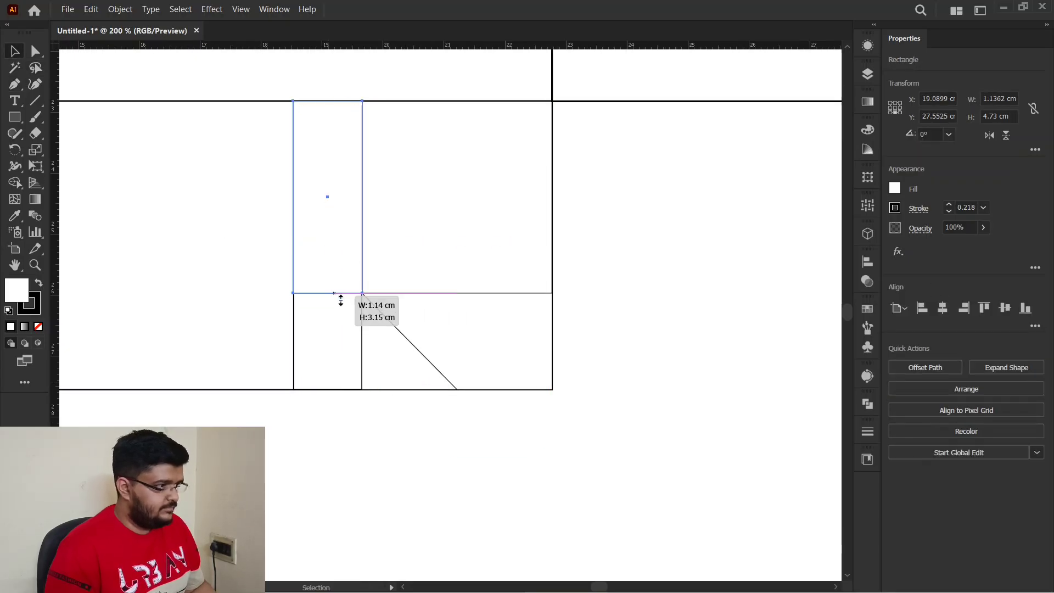
drag(340, 300, 340, 293)
click(597, 266)
click(324, 252)
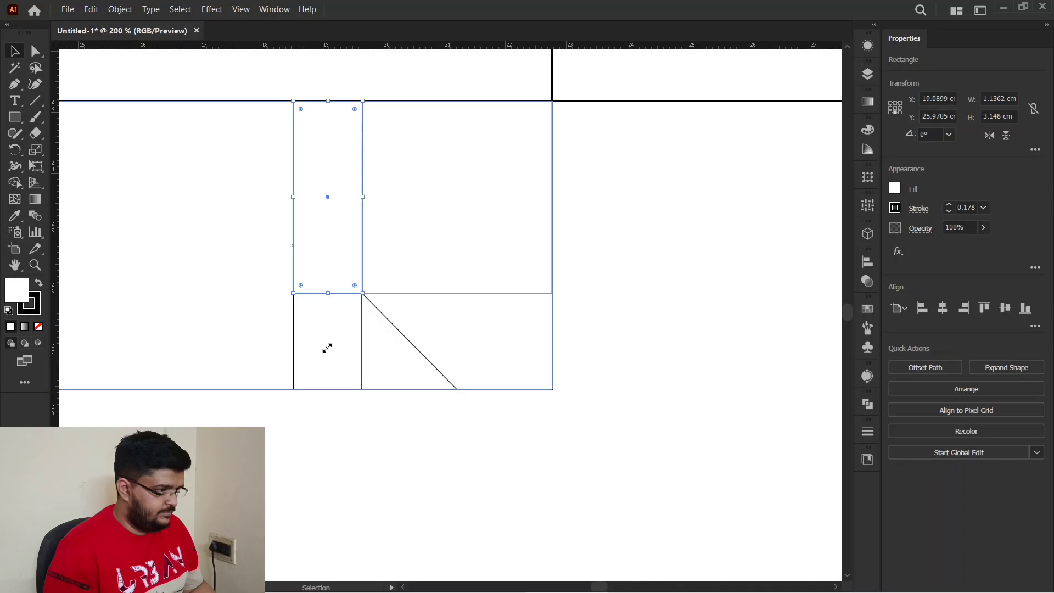
drag(327, 348, 328, 389)
Duplicate the left section, narrow the copy to about 1.12 cm across the central gap and shorten it to the small rectangle's top.
click(264, 256)
key(ctrl+c)
click(68, 9)
mouse_move(92, 9)
click(110, 121)
drag(174, 214, 432, 210)
drag(556, 248, 365, 259)
drag(333, 393, 336, 297)
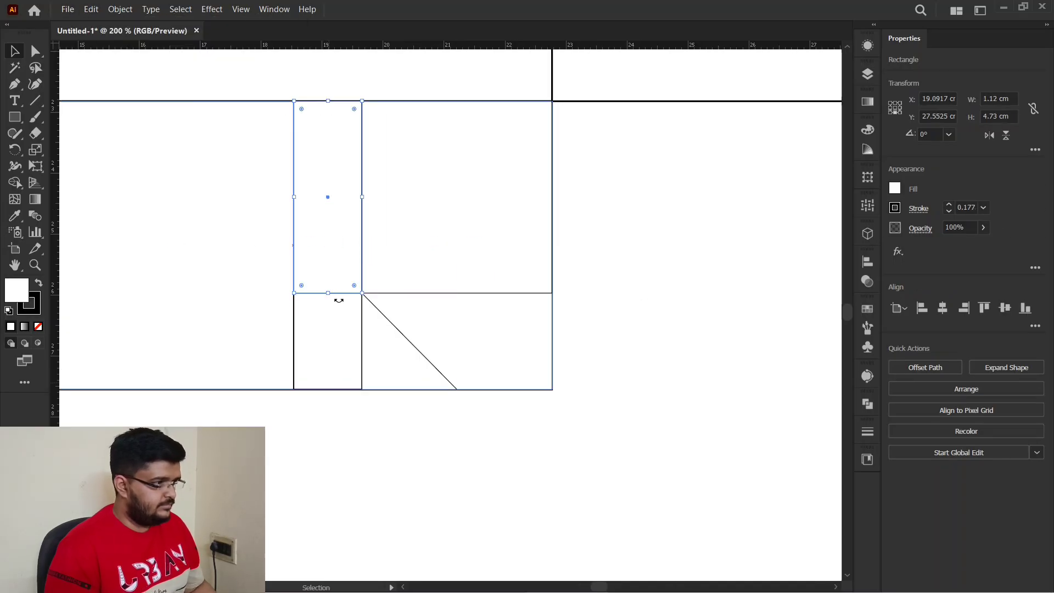
Delete the full-width rectangle behind the bottom flap's sections to open the notch under the central strip.
scroll(343, 298, down, 2)
click(347, 400)
scroll(329, 323, up, 1)
click(340, 325)
click(514, 409)
click(356, 336)
key(Delete)
Shift the lower-left corner of the flap's left section inward to taper its outer side.
click(295, 330)
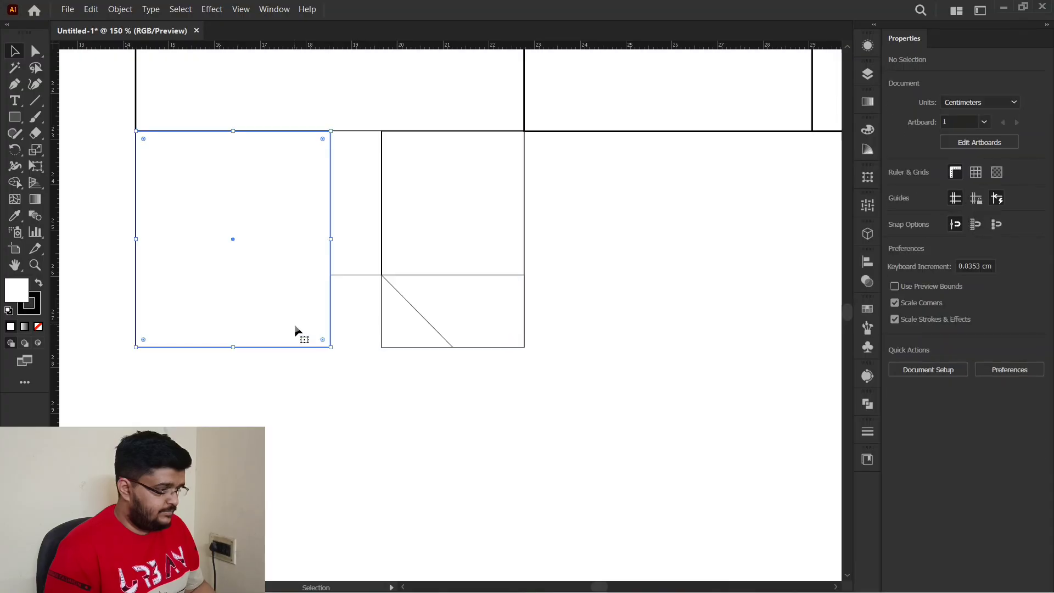
key(a)
drag(115, 302, 164, 414)
key(shift+Right)
Delete the small guide rectangle and shift the lower-right corner of the flap's right section inward.
click(516, 327)
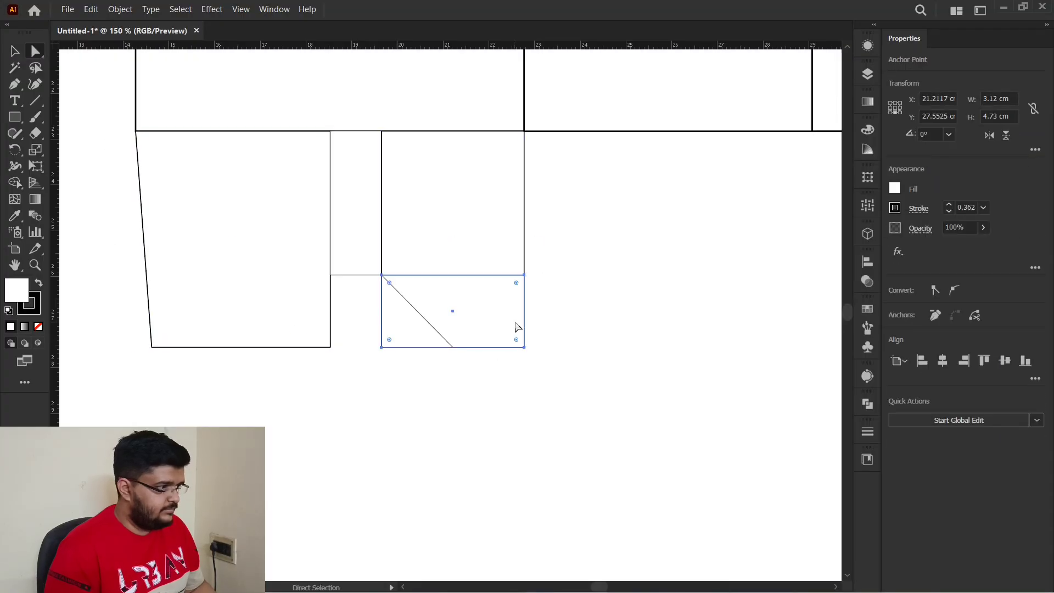
key(Delete)
click(516, 323)
click(490, 412)
drag(613, 300, 507, 374)
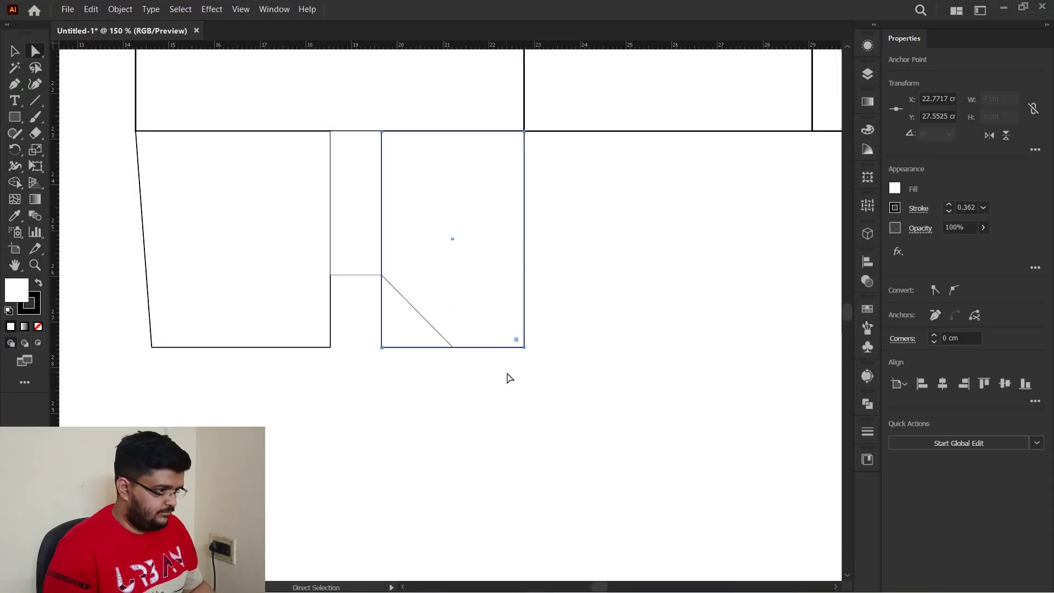
key(shift+Left)
Draw a diagonal line across the left section's lower-right corner and extend the diagonals slightly beyond the section edges.
scroll(308, 348, up, 1)
key(p)
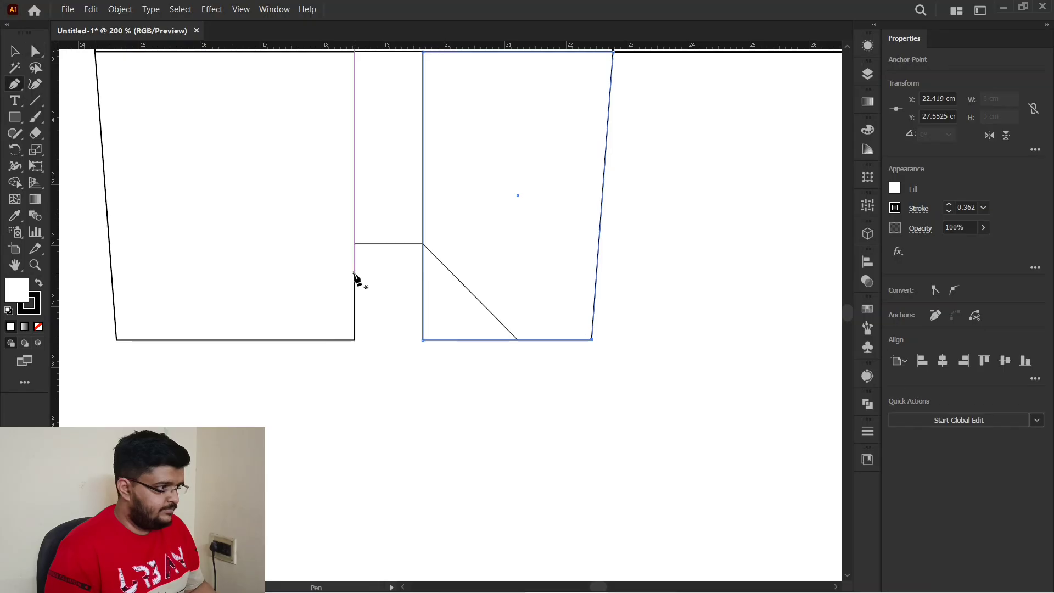
click(354, 269)
click(305, 340)
scroll(305, 340, down, 1)
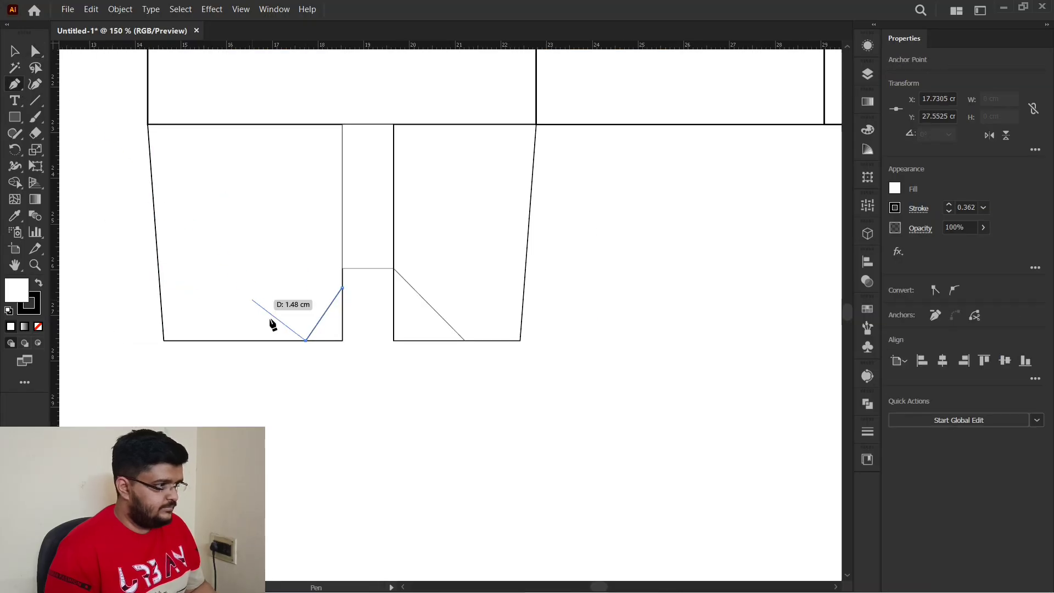
key(v)
drag(306, 340, 295, 351)
click(428, 303)
click(496, 374)
Use Shape Builder to merge the bottom flap's sections into one outline and remove the corners cut off by the diagonals.
scroll(496, 373, down, 1)
drag(550, 384, 220, 263)
key(shift+m)
mouse_move(347, 267)
mouse_down()
mouse_move(414, 253)
mouse_move(489, 281)
mouse_up()
mouse_move(464, 366)
mouse_down()
mouse_move(386, 342)
mouse_move(378, 354)
mouse_up()
scroll(384, 355, up, 4)
alt+click(247, 106)
key(ctrl+z)
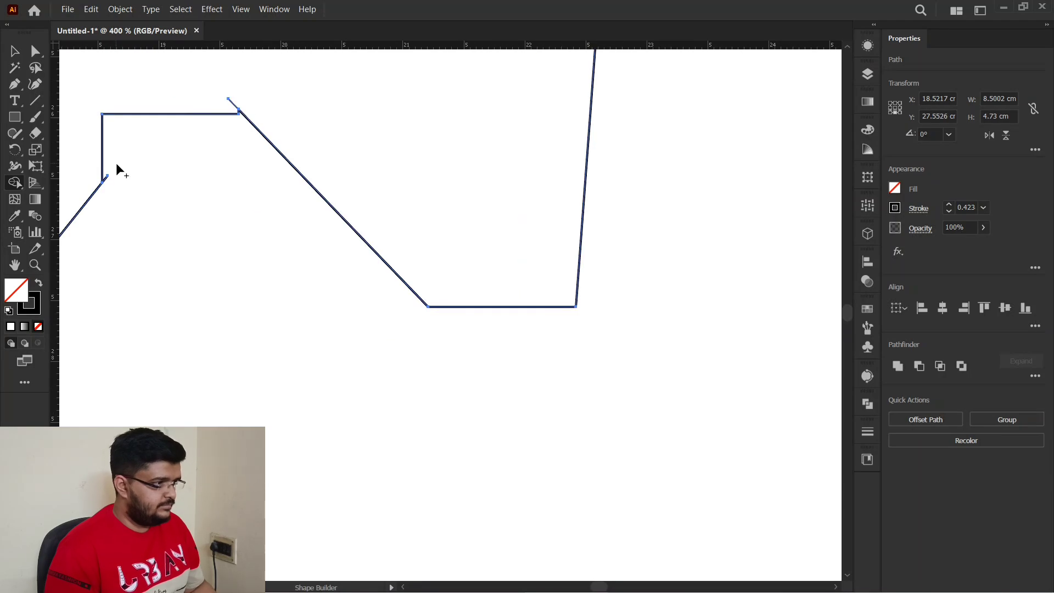
scroll(474, 366, down, 3)
key(v)
click(475, 367)
Draw a diagonal fold line from the first panel's lower-right corner to the right end of the flap's notch.
scroll(432, 297, down, 2)
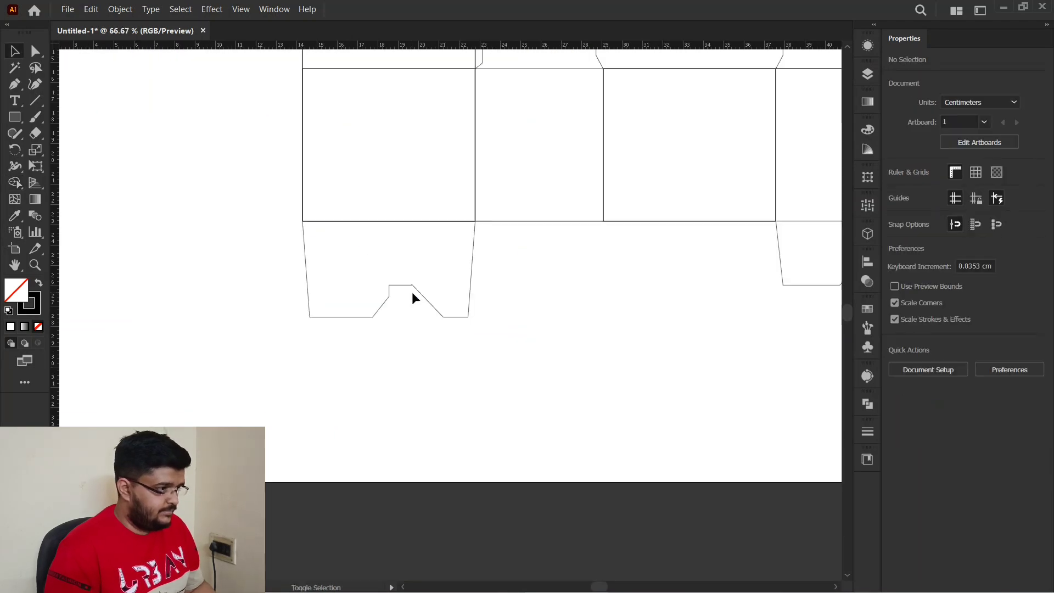
scroll(426, 295, up, 1)
click(20, 83)
click(497, 183)
click(402, 279)
click(15, 51)
scroll(264, 306, down, 2)
click(451, 350)
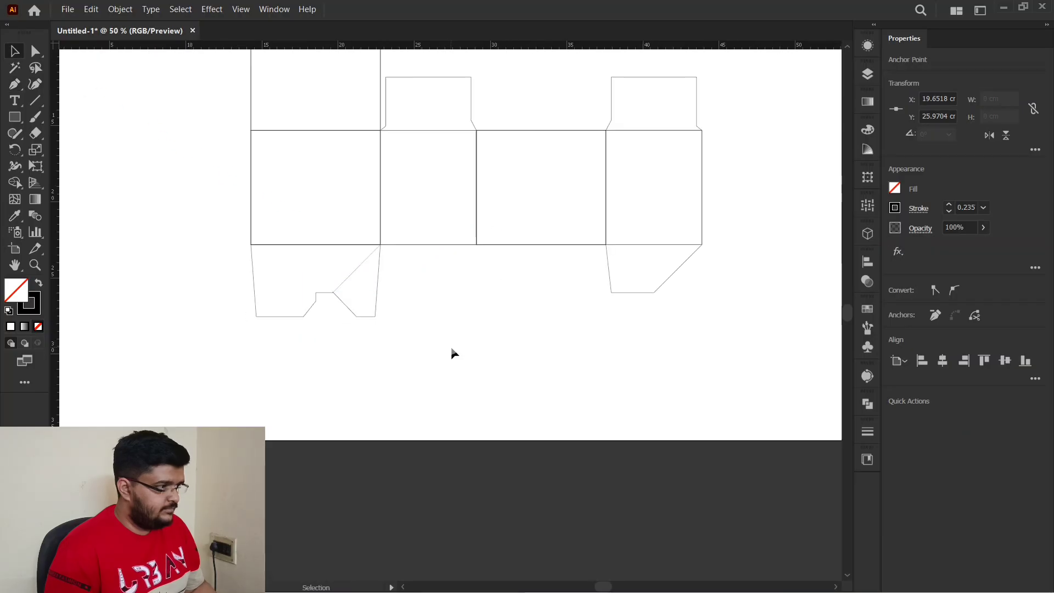
Copy the notched bottom flap with its fold line below the third panel, and the slanted flap below the second panel.
drag(433, 343, 202, 271)
drag(396, 336, 580, 291)
click(665, 282)
drag(665, 282, 440, 307)
scroll(412, 362, down, 1)
click(736, 291)
Duplicate the fourth panel against its right edge and set the copy's width to 1.5 cm as a glue flap.
scroll(666, 243, up, 1)
drag(445, 255, 659, 256)
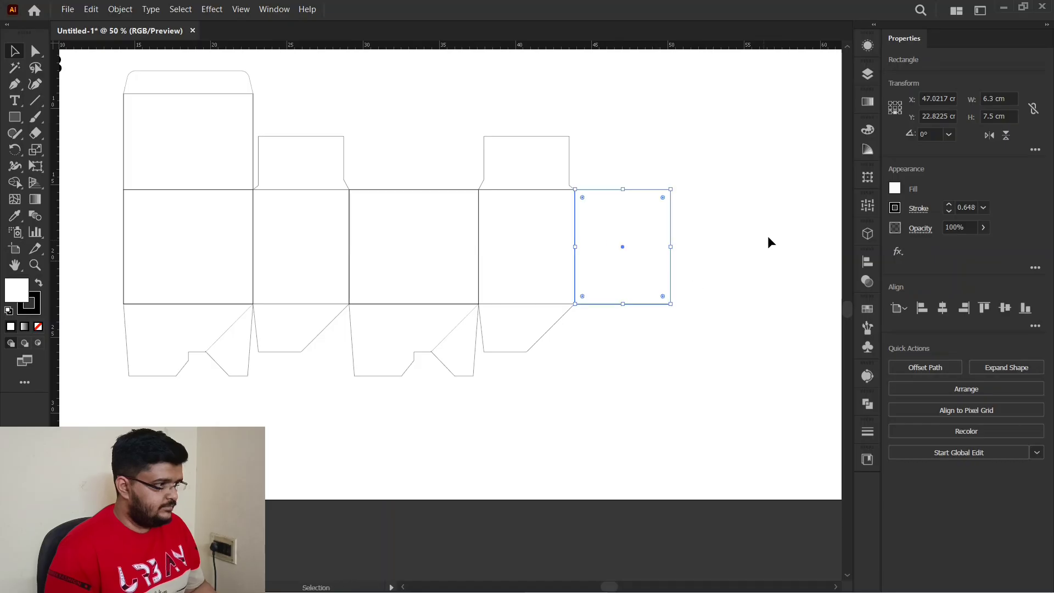
drag(1009, 103, 969, 111)
text(2)
key(Return)
click(722, 245)
click(592, 246)
text(1.5)
key(Return)
click(675, 187)
scroll(611, 201, up, 3)
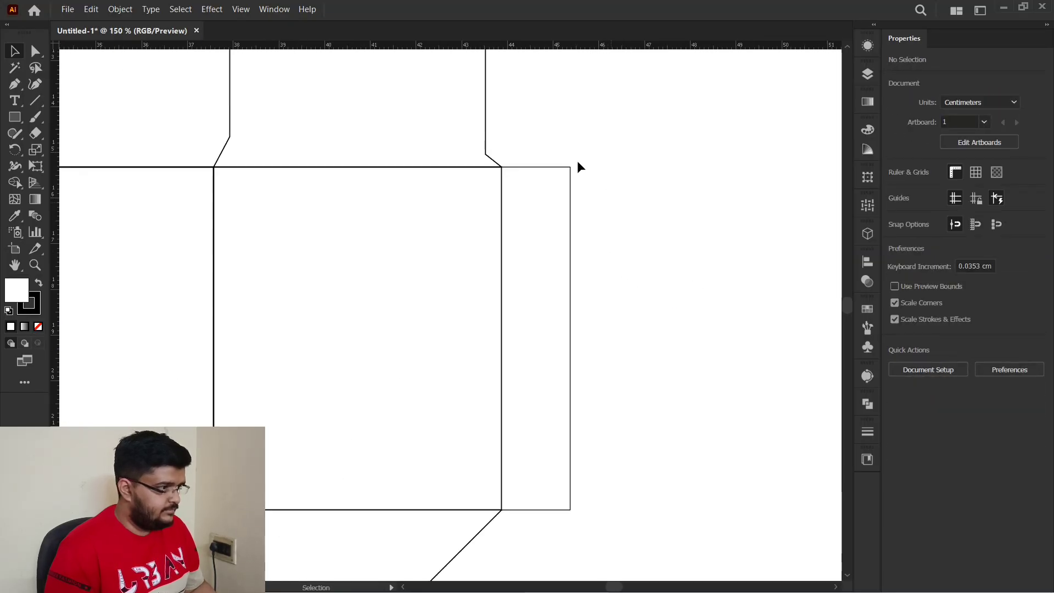
Taper the glue flap by moving its outer upper corner down and its outer lower corner up by the same amount.
key(a)
drag(560, 158, 589, 182)
key(shift+Down)
drag(583, 545, 549, 493)
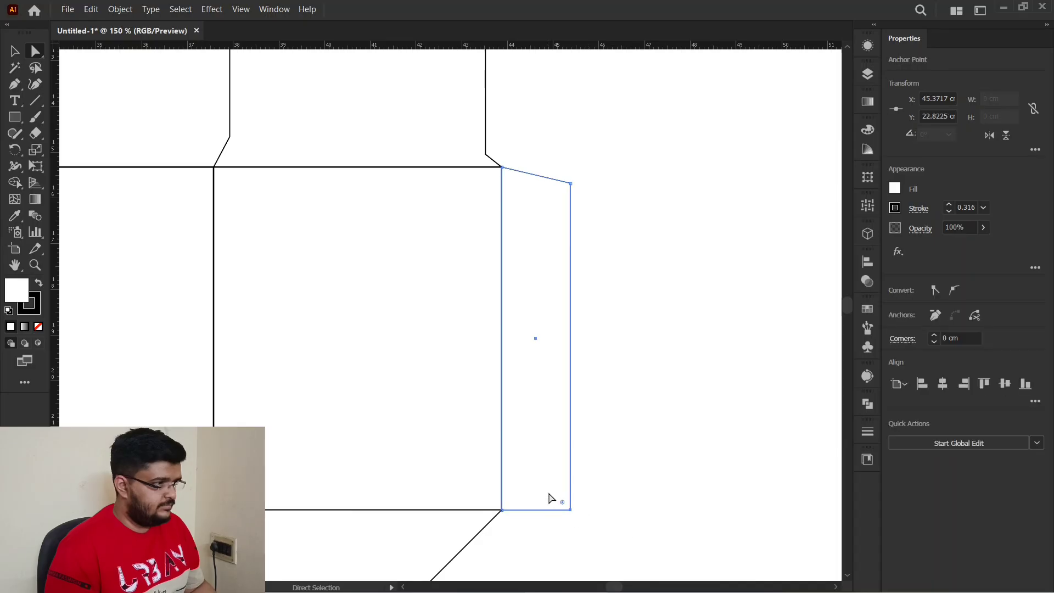
click(705, 296)
scroll(724, 299, down, 3)
scroll(322, 309, down, 1)
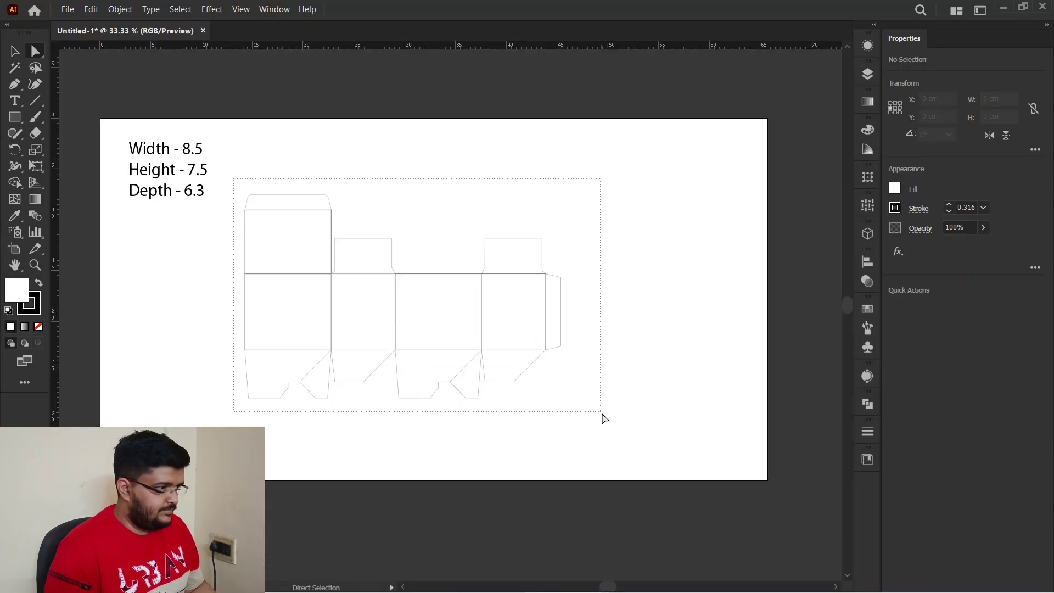
Use Offset Path on the whole dieline to create a slightly larger outline around the outside of the box.
click(602, 418)
scroll(602, 418, left, 2)
click(68, 9)
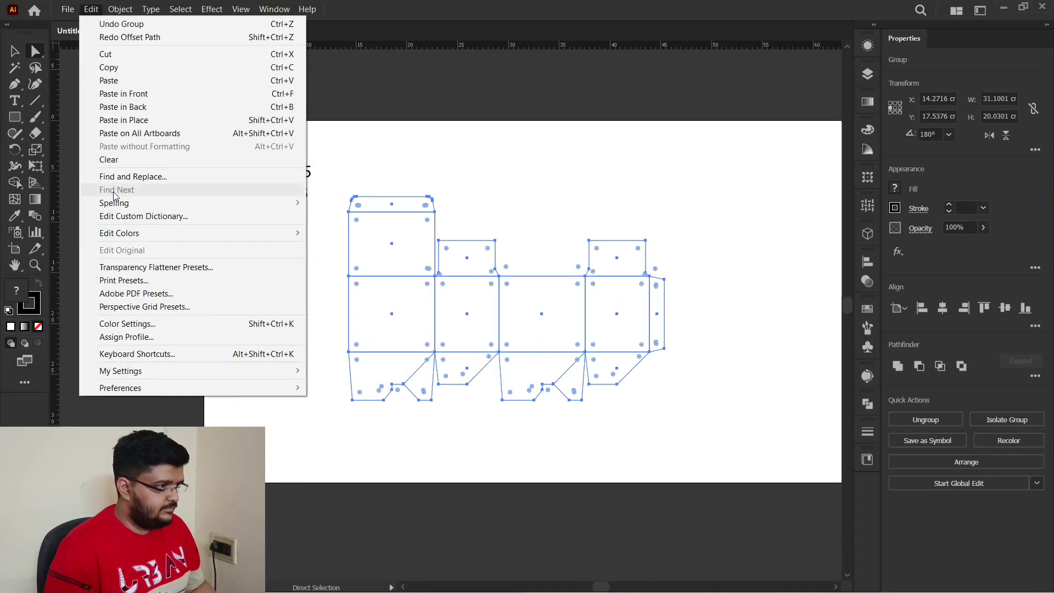
mouse_move(120, 10)
mouse_move(236, 305)
click(322, 349)
click(211, 423)
click(896, 366)
click(789, 370)
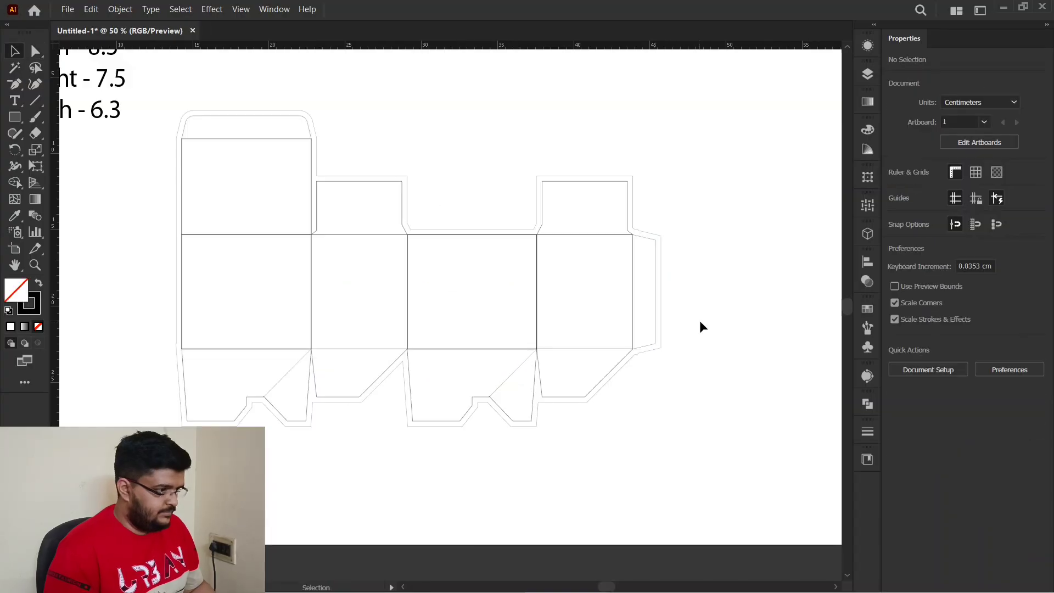
Set the stroke weight of the dieline and its surrounding outline to 2 pt.
scroll(699, 320, down, 1)
click(644, 305)
click(712, 280)
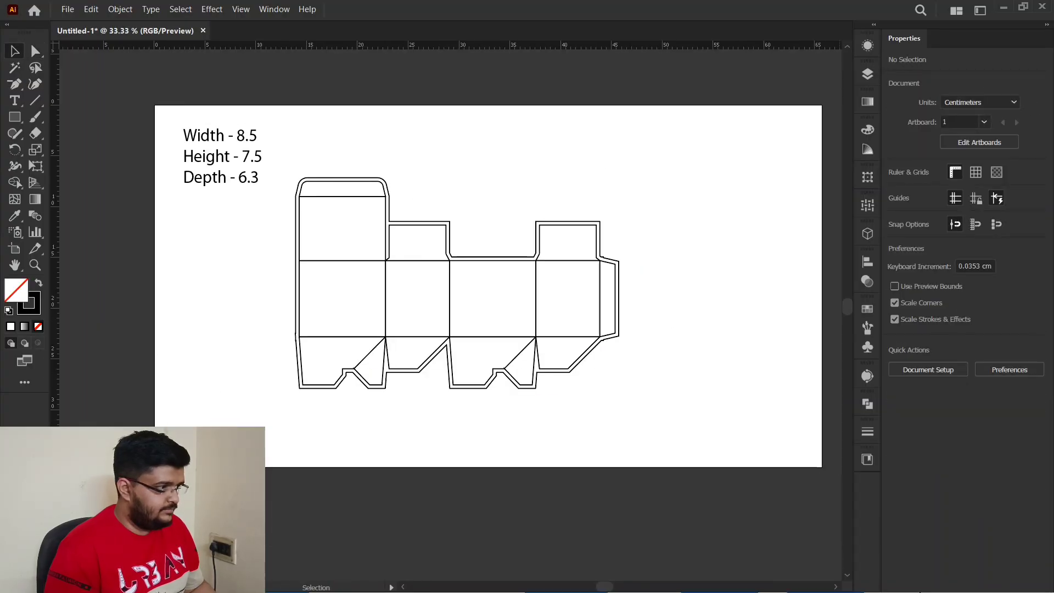
click(907, 582)
click(1032, 18)
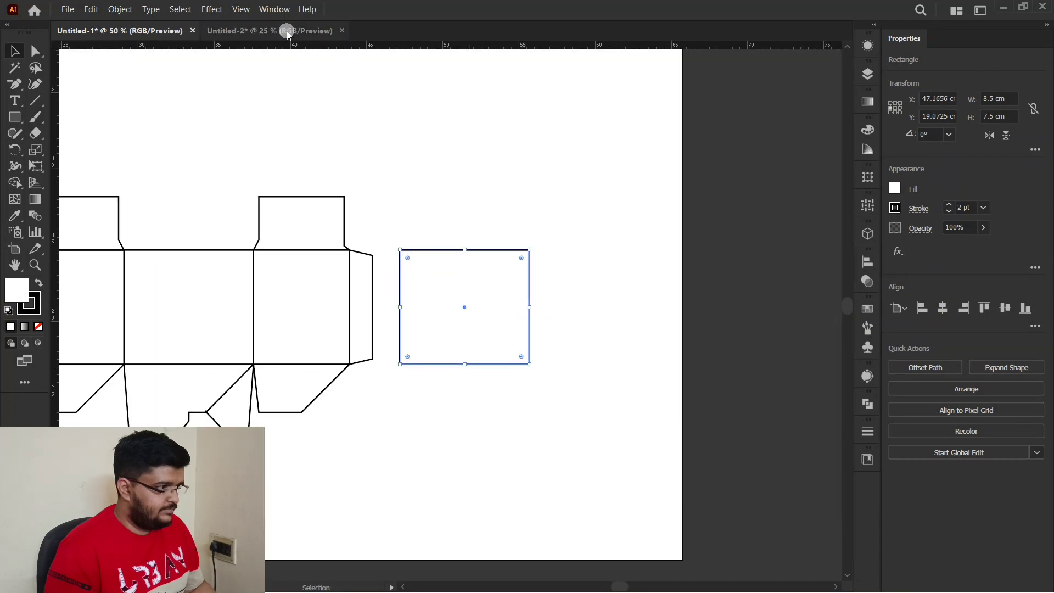
Copy the orange-red ribbon from Untitled-2 into the separate 8.5 × 7.5 cm rectangle and stretch it across the full width.
click(287, 31)
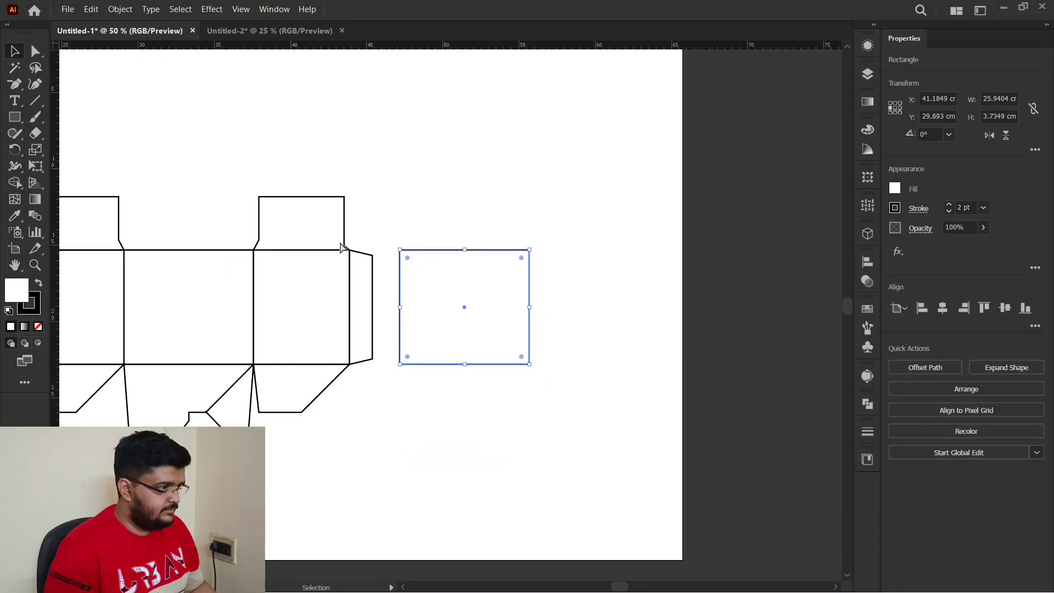
drag(253, 343, 450, 324)
drag(363, 341, 508, 342)
scroll(507, 342, up, 4)
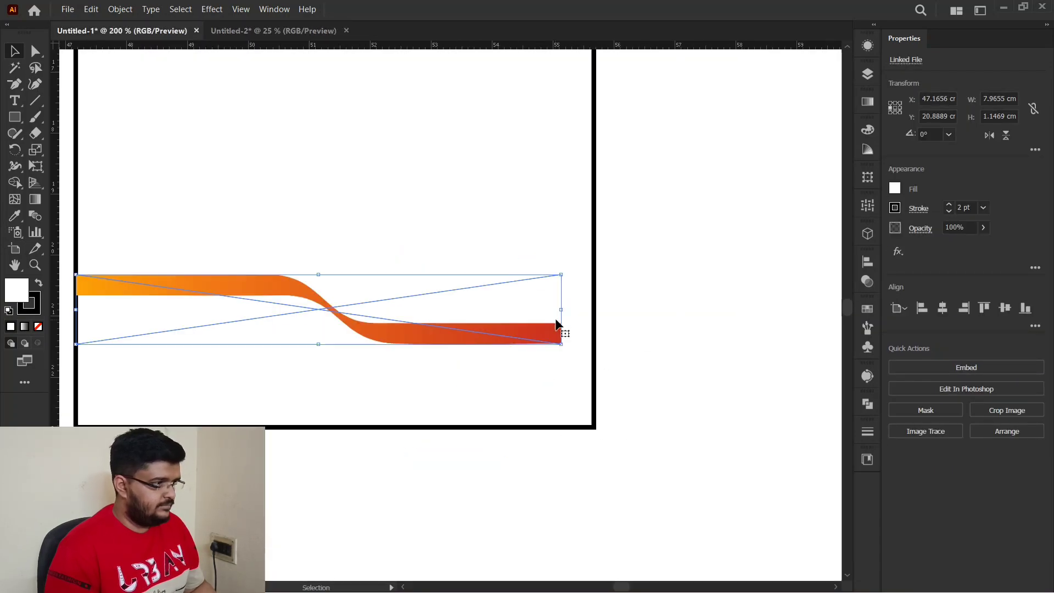
drag(560, 310, 597, 313)
scroll(426, 292, down, 1)
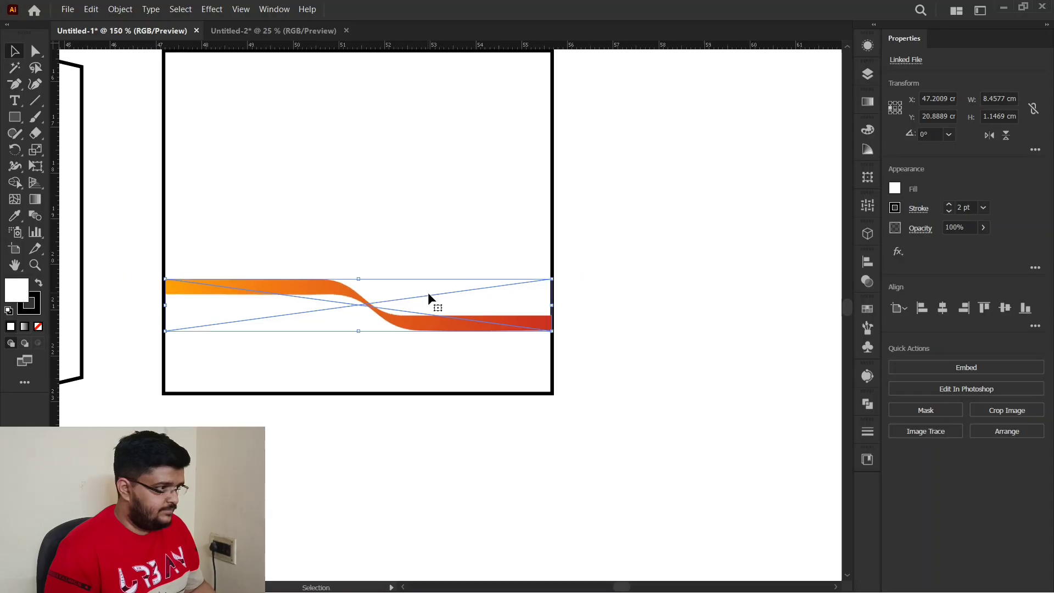
click(415, 354)
scroll(412, 327, down, 1)
Copy the neuron image from Untitled-2 into the 8.5 × 7.5 cm rectangle and send it behind the ribbon.
click(256, 31)
drag(252, 284, 383, 333)
scroll(347, 282, up, 3)
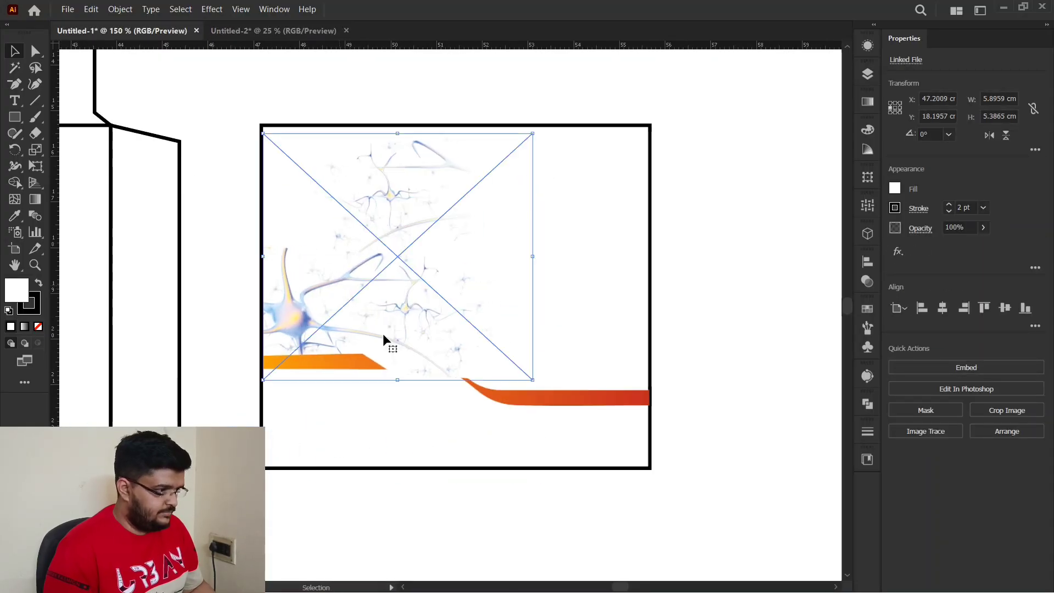
right_click(504, 328)
click(695, 508)
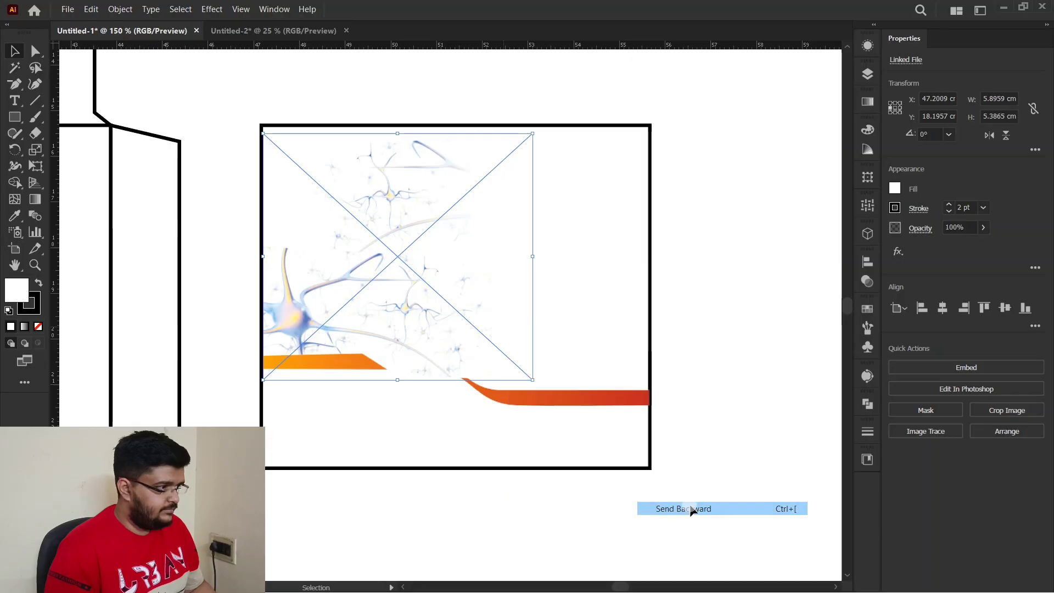
Enlarge the neuron image proportionally to about 8.4 cm wide so it spans the rectangle.
drag(533, 380, 651, 469)
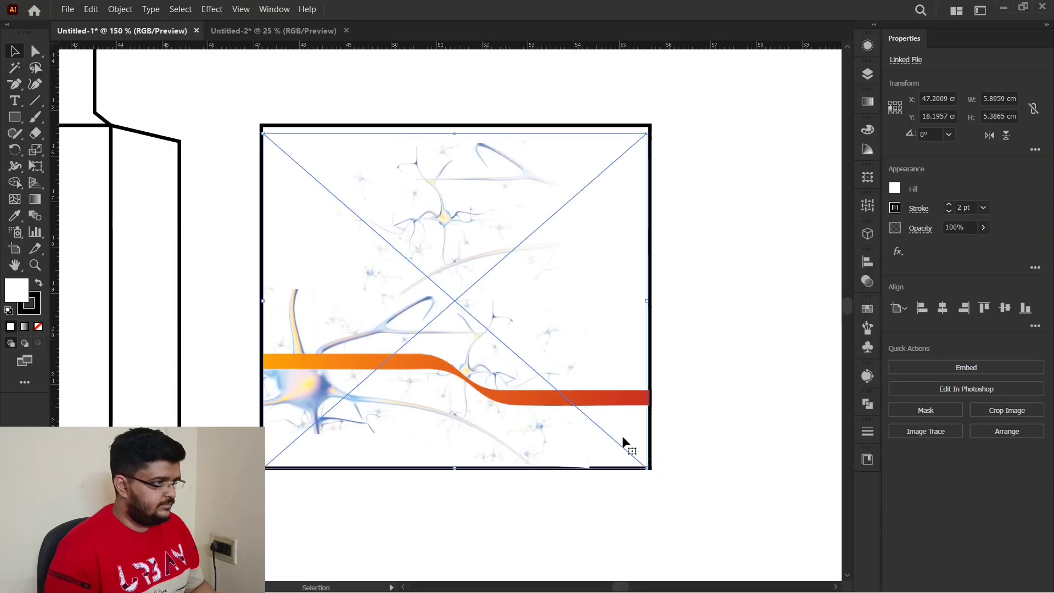
double_click(622, 437)
click(67, 54)
Move the neuron image up above the ribbon and reduce its height to about 6.05 cm to fit the rectangle's upper edge.
drag(406, 253, 402, 189)
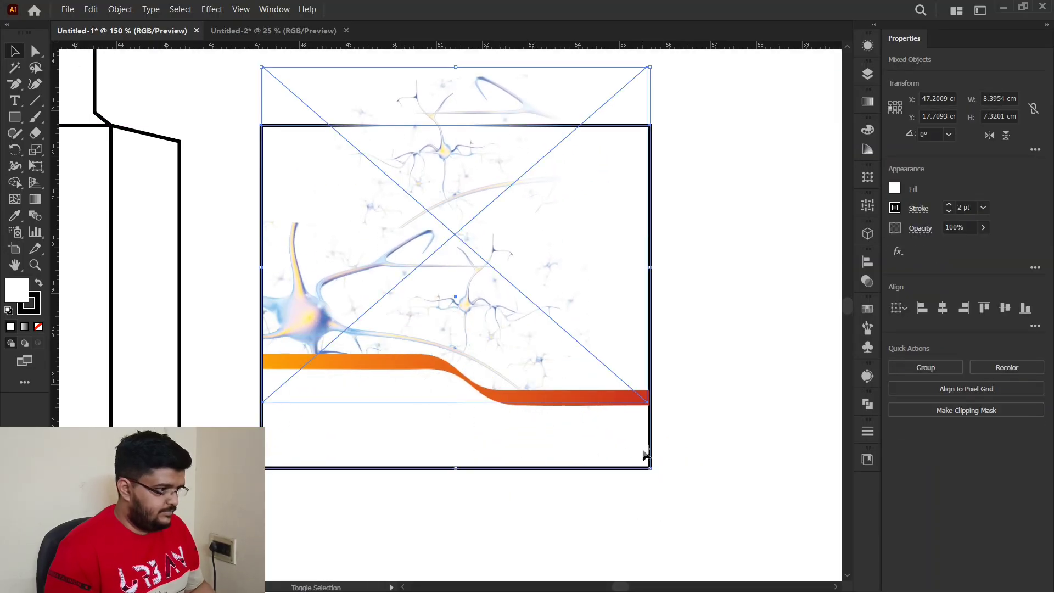
drag(463, 66, 463, 132)
click(715, 229)
key(ctrl+z)
click(715, 229)
click(481, 91)
click(739, 343)
key(ctrl+minus)
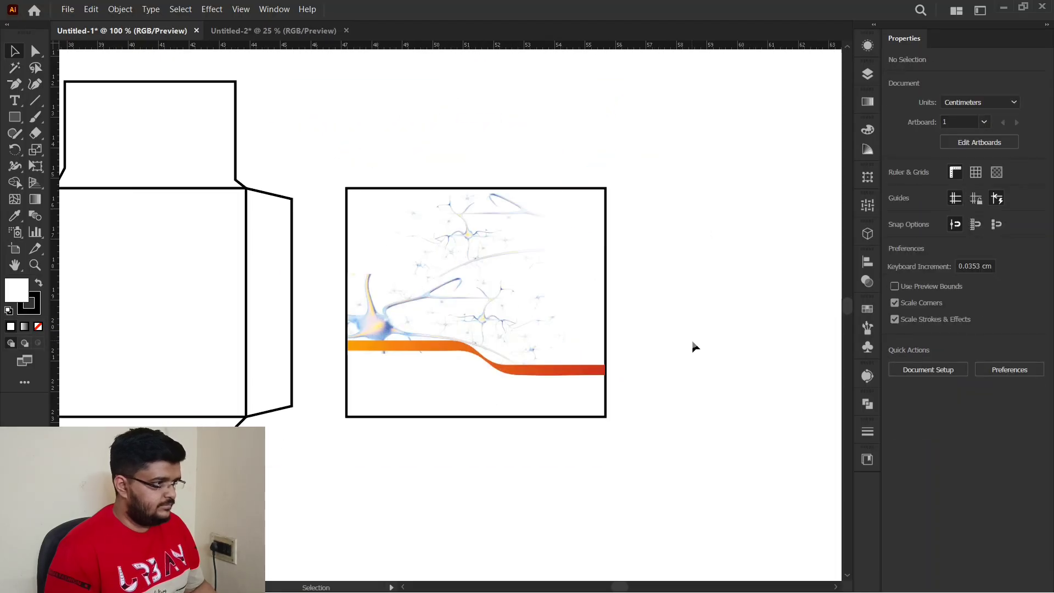
click(221, 30)
drag(445, 401, 459, 419)
key(ctrl+z)
key(ctrl+c)
click(172, 34)
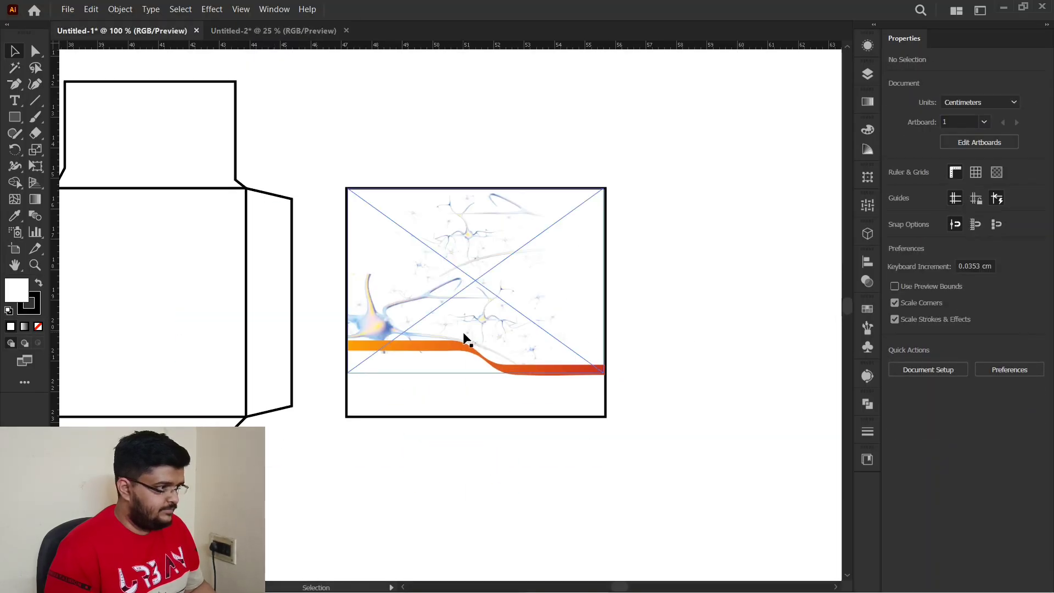
scroll(463, 334, down, 3)
Copy the Supreme Health logo from Untitled-2, shrink it and place it below the ribbon's orange end.
click(253, 31)
click(479, 425)
key(ctrl+c)
click(175, 30)
key(ctrl+v)
scroll(466, 298, up, 4)
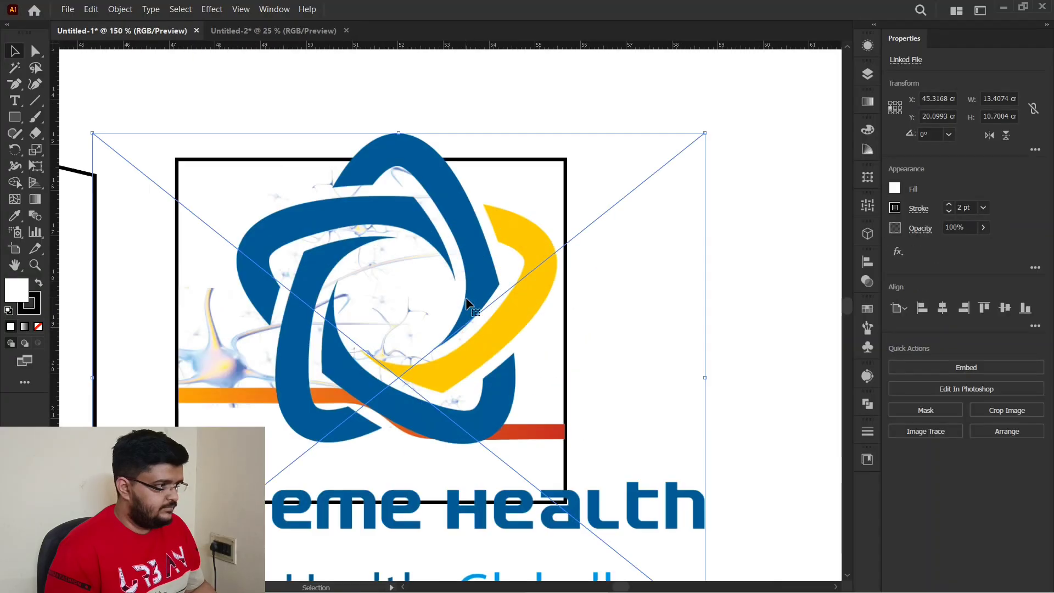
scroll(465, 298, down, 2)
drag(571, 224, 429, 294)
scroll(348, 409, up, 2)
Nudge the neuron image slightly down behind the ribbon.
click(435, 215)
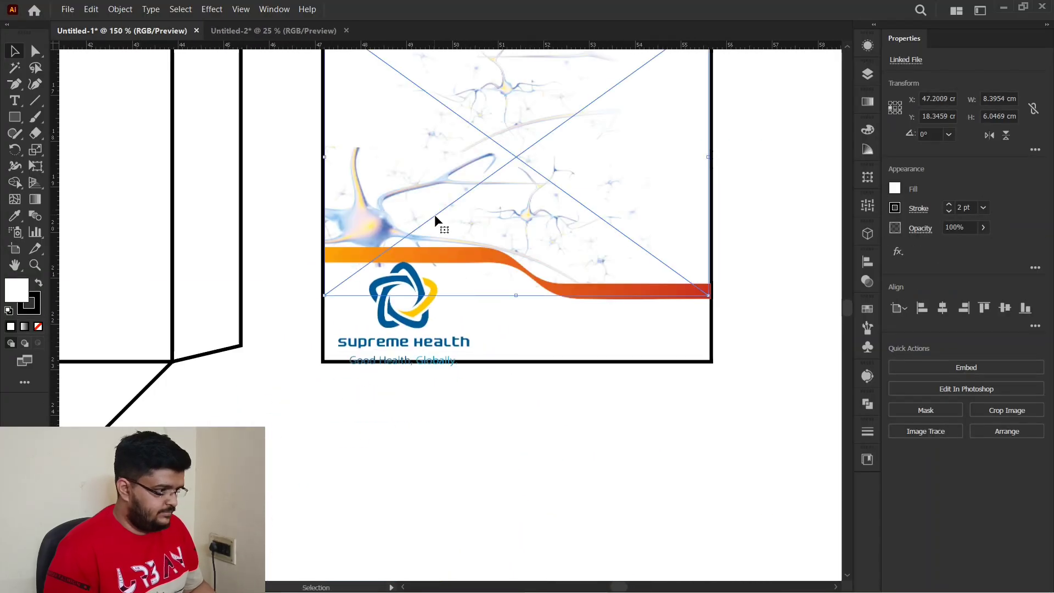
scroll(433, 215, down, 3)
scroll(444, 139, up, 3)
drag(490, 186, 491, 190)
scroll(494, 232, down, 3)
click(494, 353)
scroll(456, 324, up, 4)
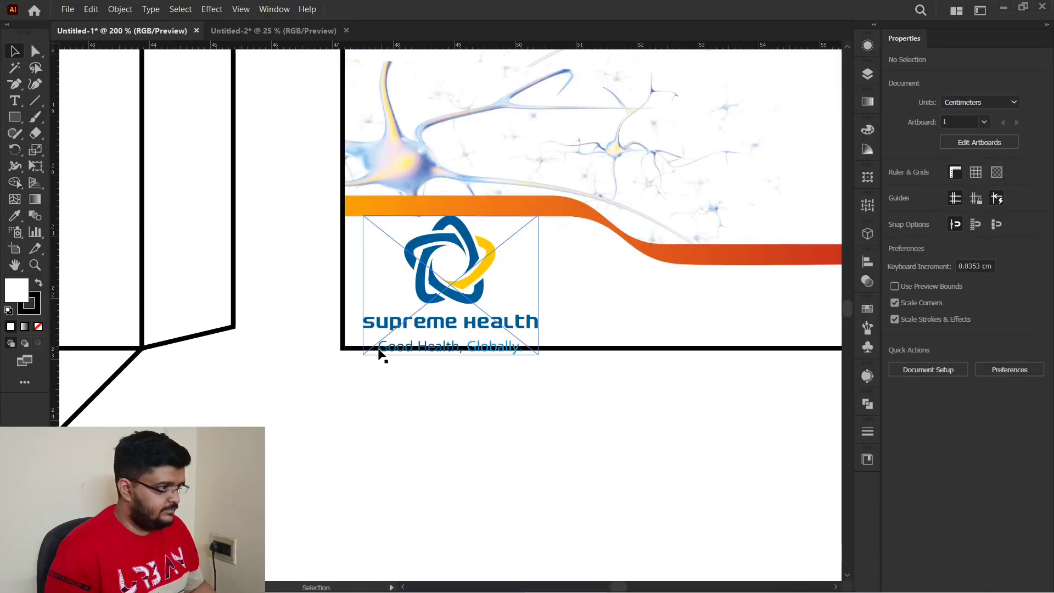
Resize the Supreme Health logo to about 2.08 × 1.66 cm and position it between the ribbon and the rectangle's lower edge.
click(427, 272)
drag(363, 216, 422, 263)
drag(468, 300, 440, 274)
double_click(439, 273)
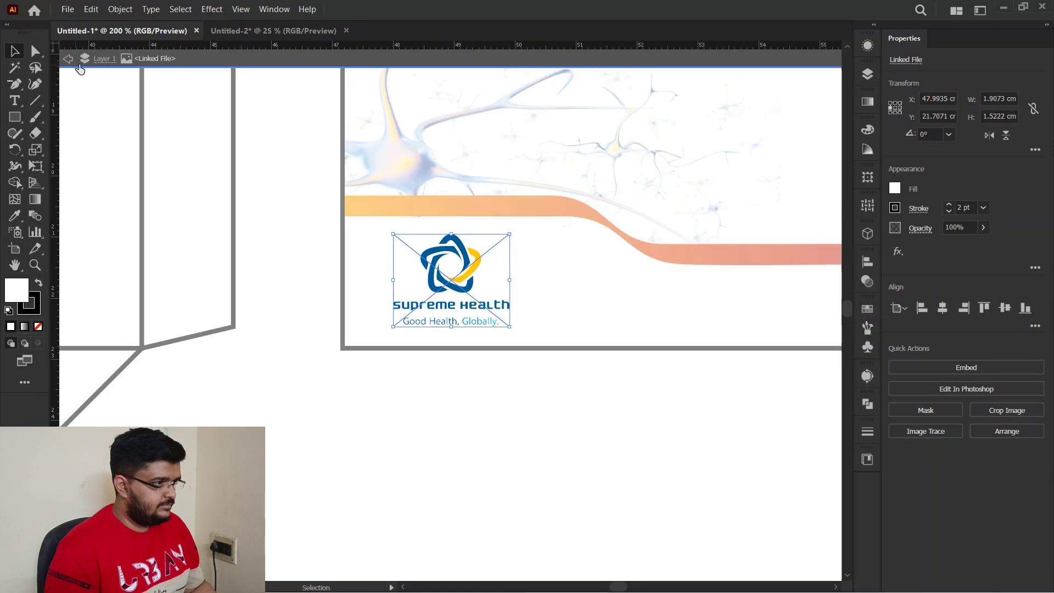
click(67, 57)
click(480, 308)
drag(509, 326, 520, 336)
drag(455, 328, 455, 325)
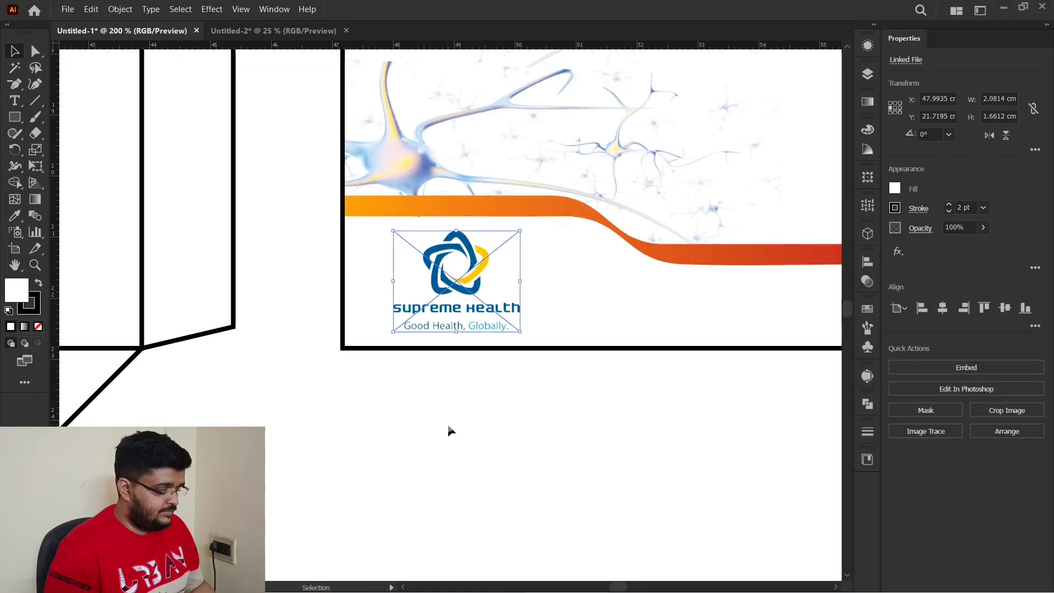
click(450, 431)
Add the text "10 Strips X 10 Capsules" at 8 pt in the rectangle's lower-right area, below the ribbon's red end.
scroll(450, 439, down, 1)
click(17, 102)
click(481, 344)
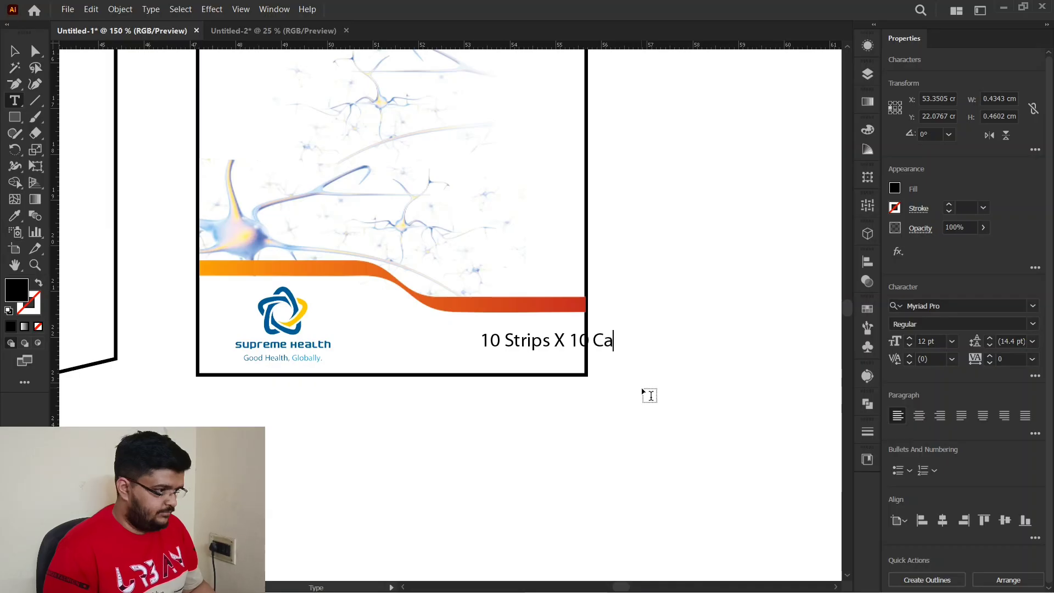
click(908, 344)
click(908, 345)
click(908, 344)
click(908, 345)
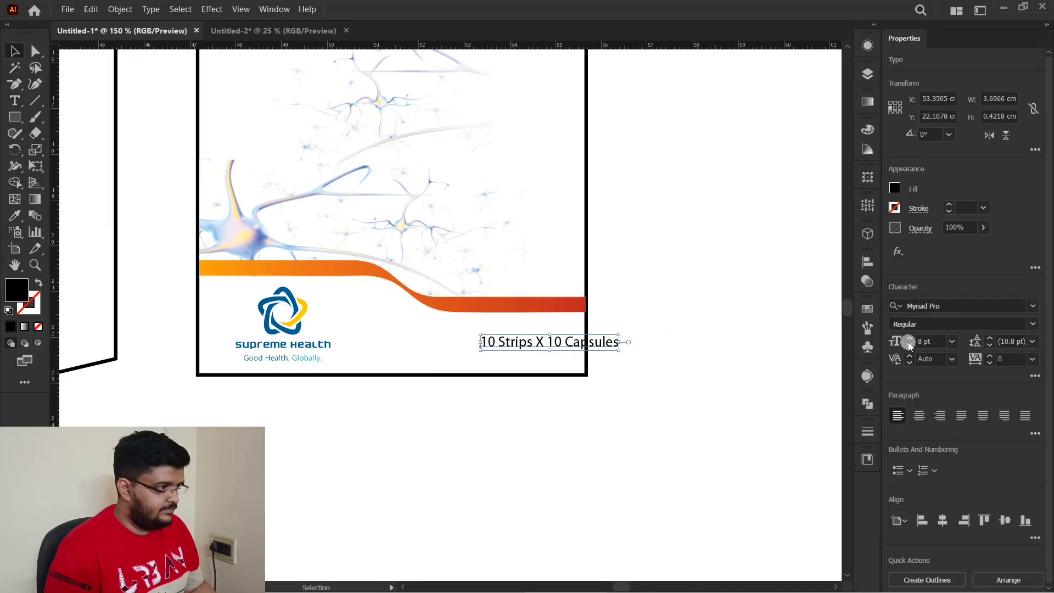
drag(532, 354, 528, 354)
Recolour the "10 Strips X 10 Capsules" text medium blue and set its font style to Semibold.
click(895, 188)
click(828, 247)
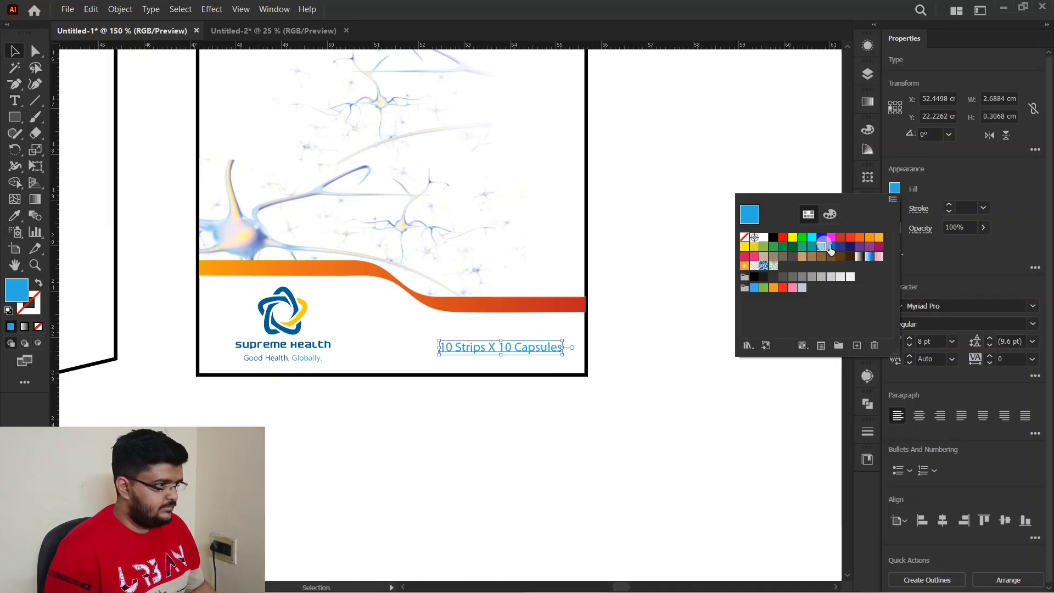
click(829, 214)
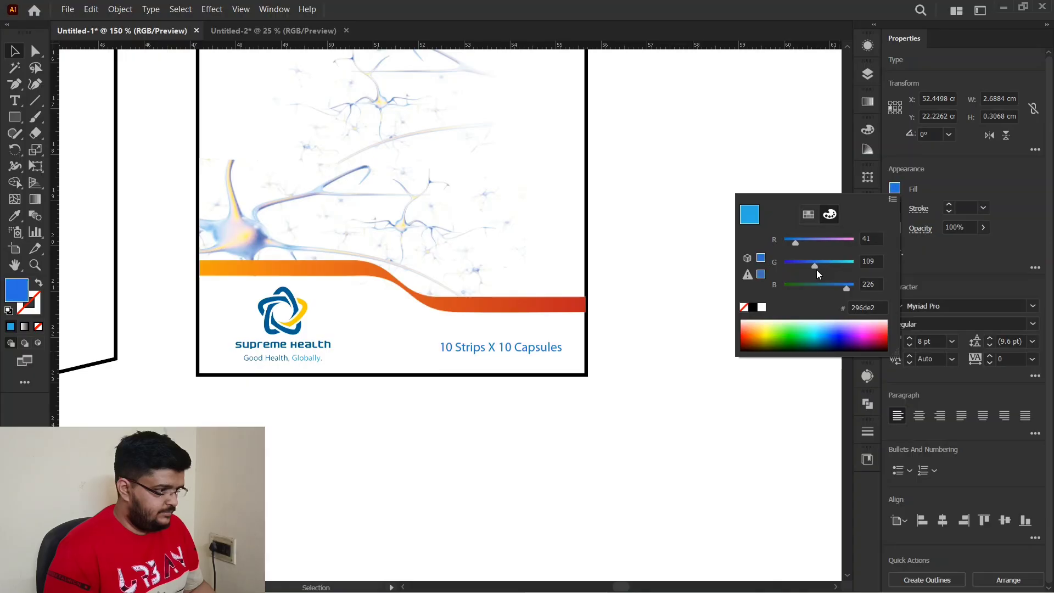
click(659, 335)
click(500, 351)
click(1033, 324)
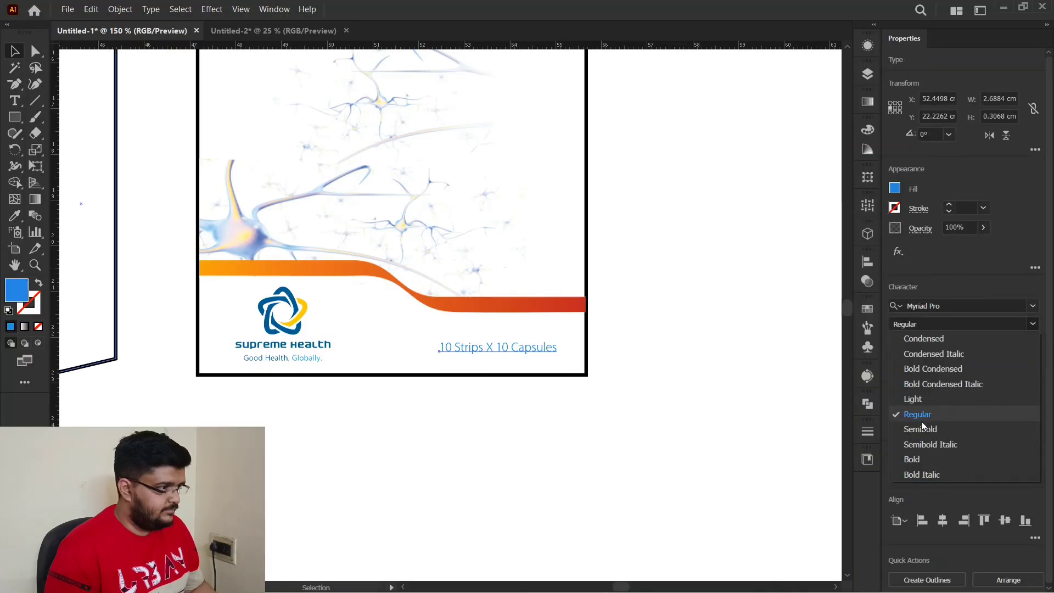
click(923, 428)
click(647, 373)
Duplicate the capsule-count text above the ribbon and replace its wording with "In IVDP and Neuropathy" on two lines.
click(542, 354)
drag(482, 349, 483, 233)
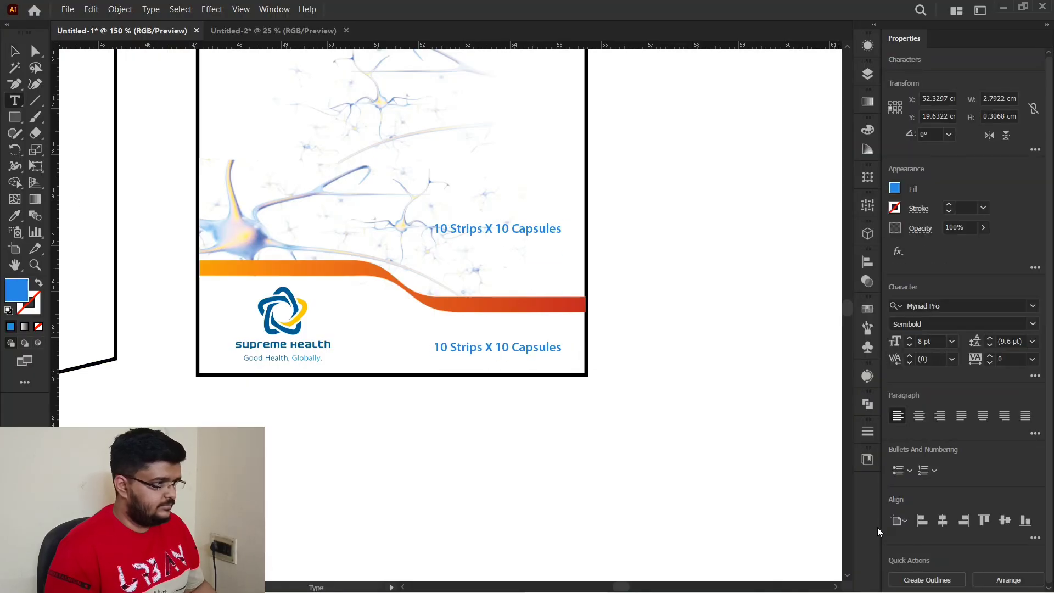
triple_click(472, 235)
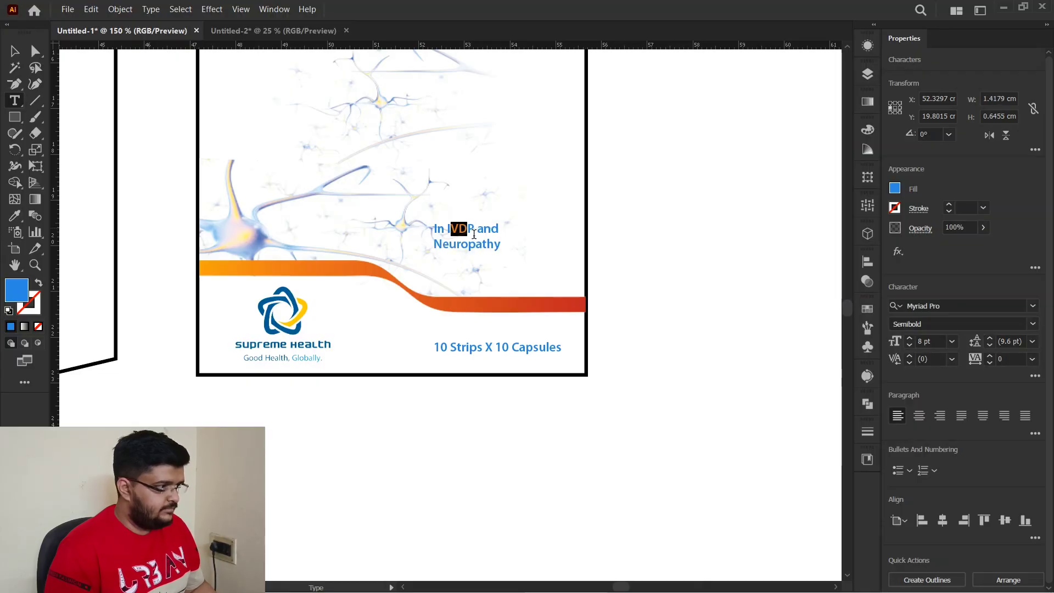
Make "IVDP" bold and rewrite the second line in capitals as "NEUROPATHY".
click(1032, 323)
click(916, 447)
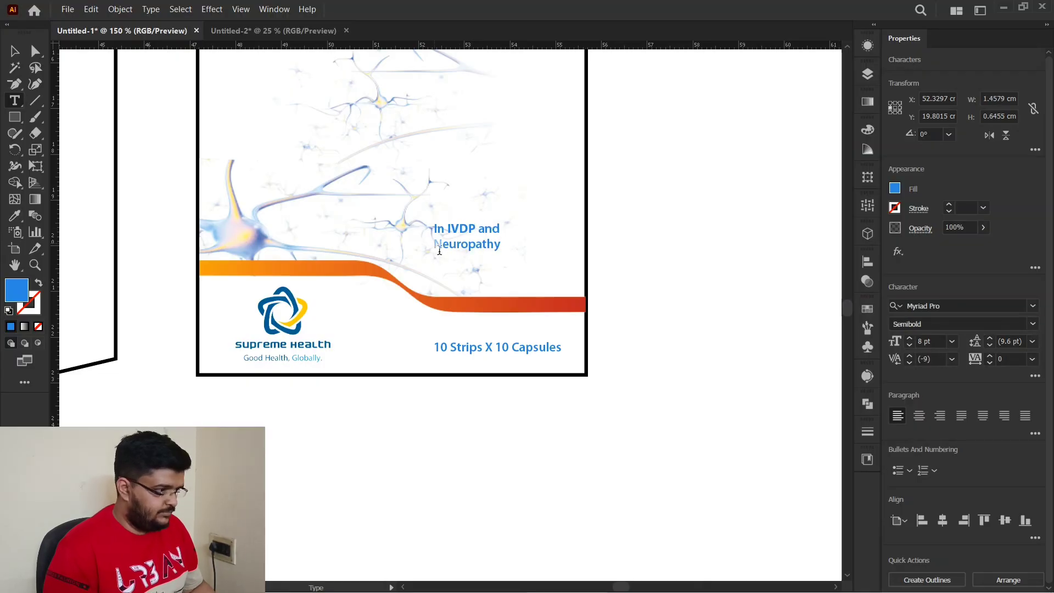
double_click(439, 251)
click(1032, 323)
click(567, 271)
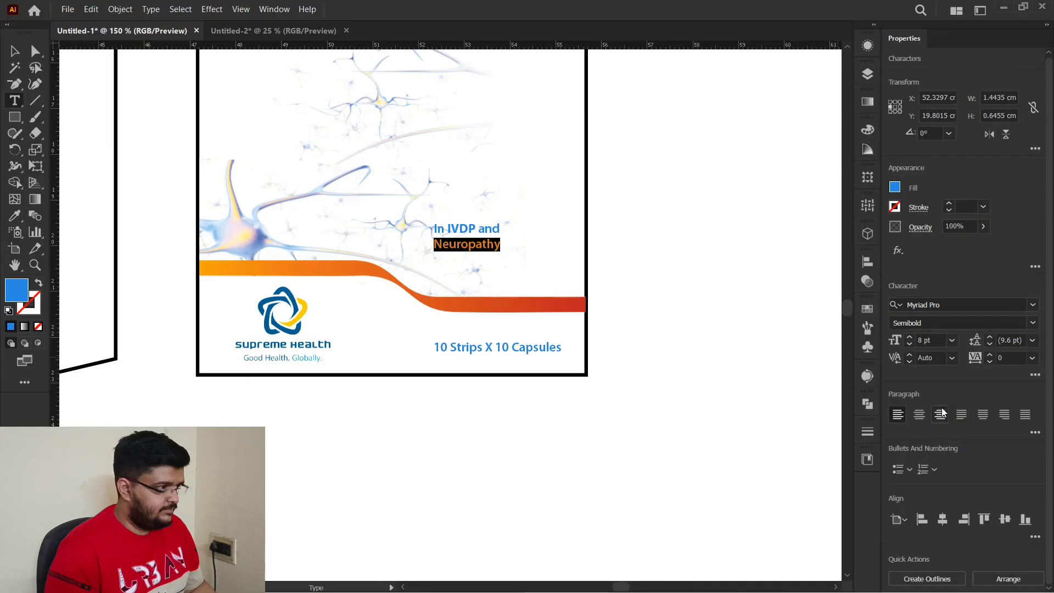
text(NEUROPATHY)
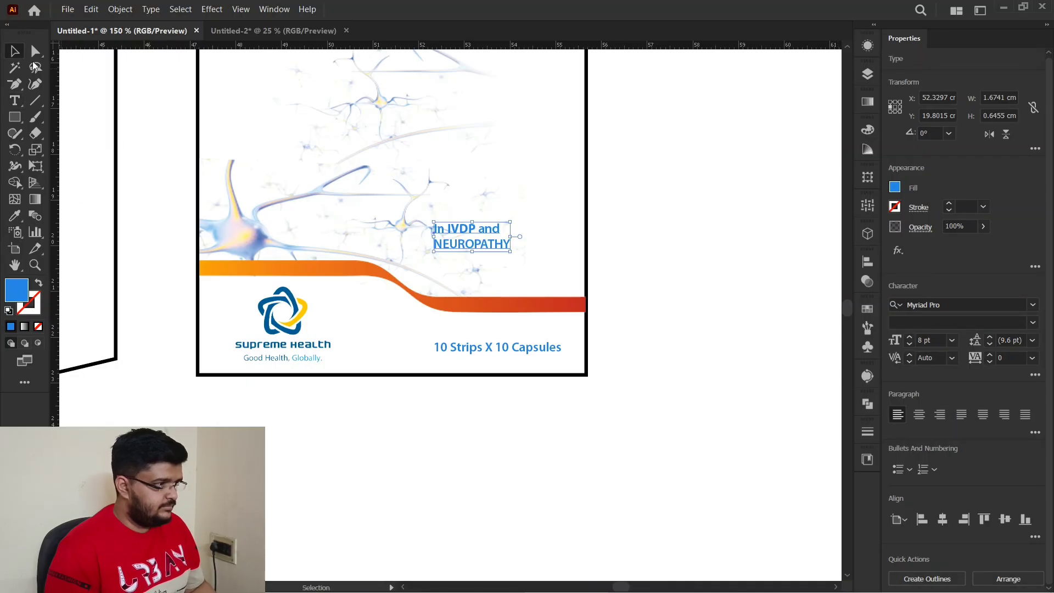
Right-align the "In IVDP and NEUROPATHY" text and recolour it dark blue.
key(ctrl+equal)
click(939, 414)
click(895, 187)
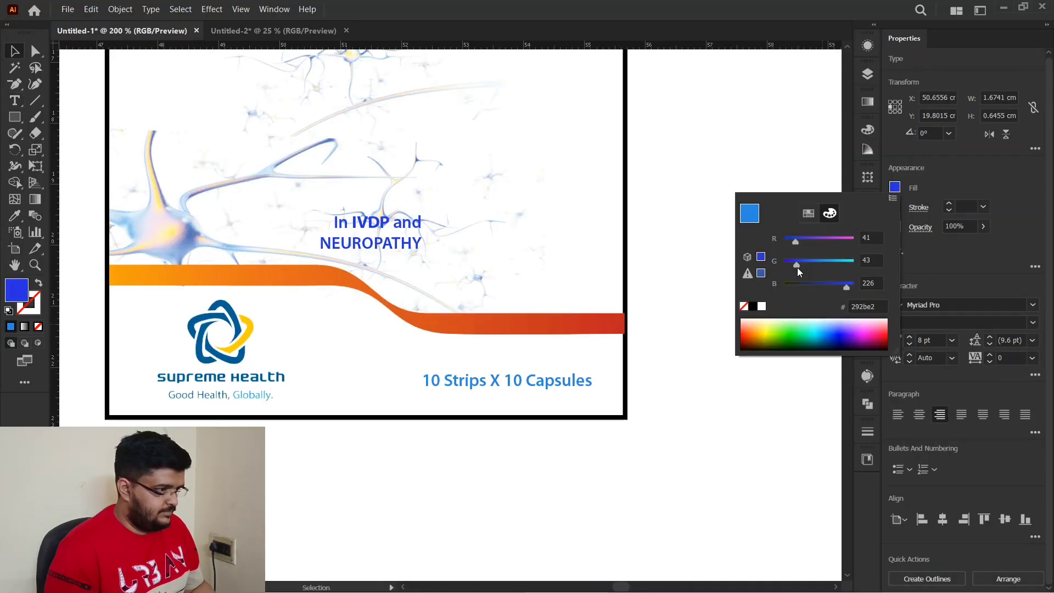
drag(844, 288, 834, 289)
click(431, 220)
Move the "In IVDP and NEUROPATHY" text to the blank right side of the neuron artwork, above the ribbon's red end.
drag(411, 230, 555, 185)
drag(534, 241, 548, 279)
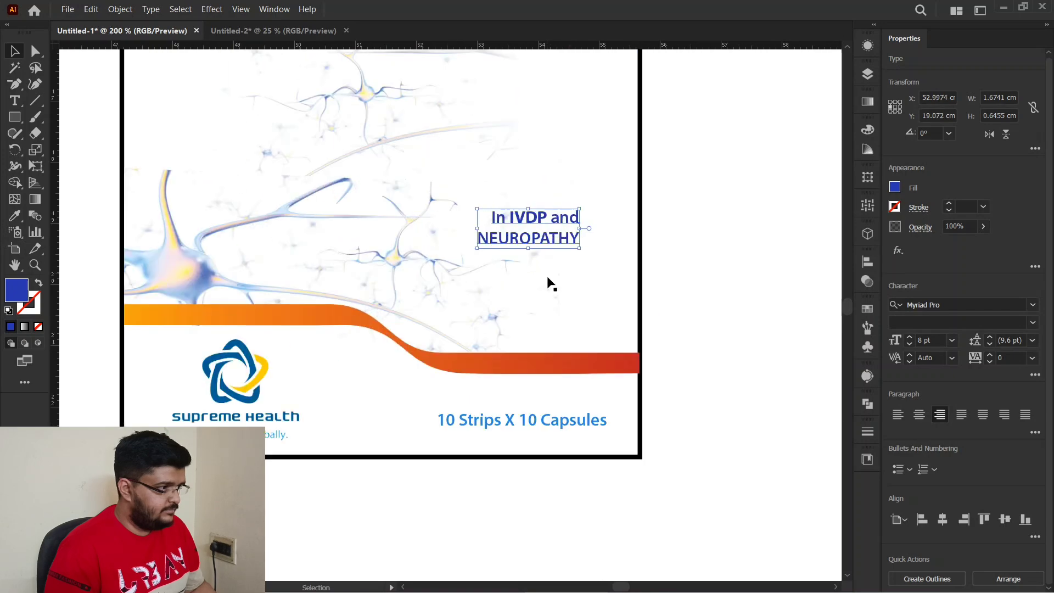
scroll(549, 278, down, 1)
Draw a dark blue rectangle about 5.56 × 1.14 cm against the front panel's left edge, near its upper end.
key(m)
drag(238, 119, 485, 162)
key(ctrl+equal)
key(ctrl+equal)
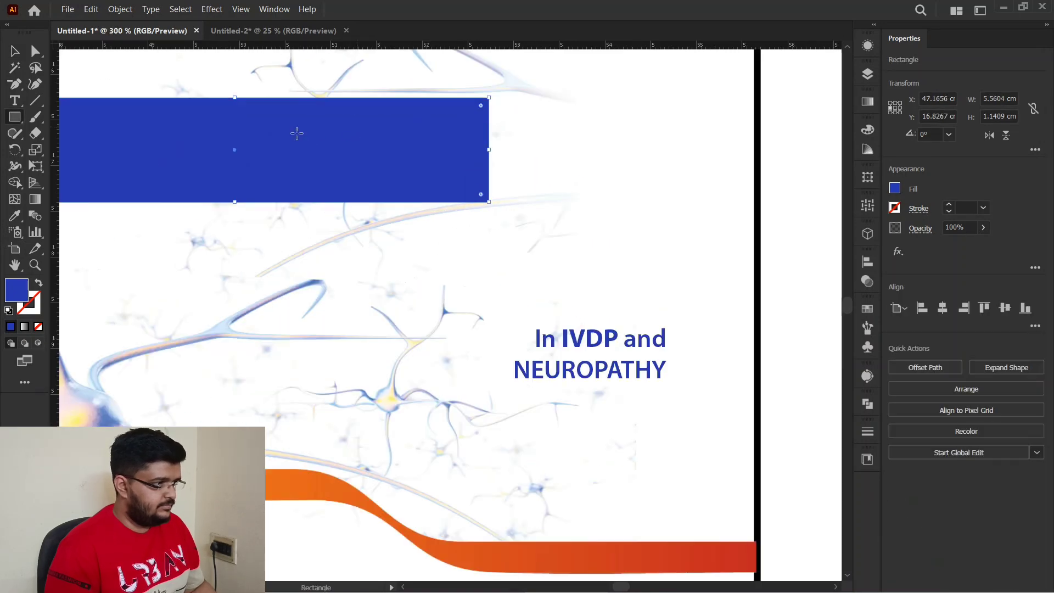
click(14, 52)
scroll(488, 201, down, 1)
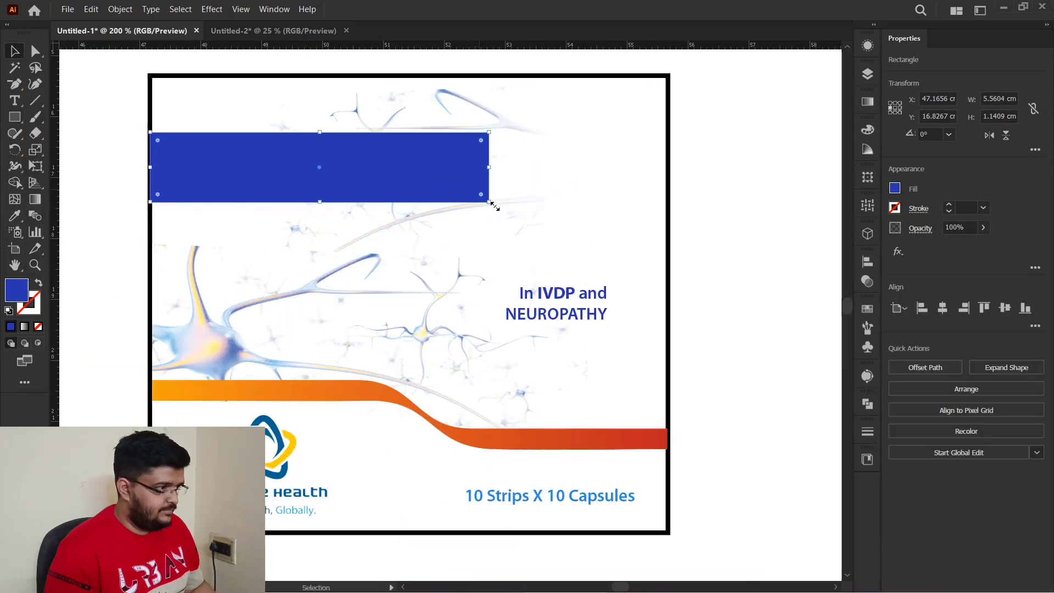
drag(457, 167, 457, 166)
Add an anchor point midway on the blue rectangle's outer edge and pull it inward to form a notched ribbon end.
scroll(311, 156, up, 1)
click(580, 172)
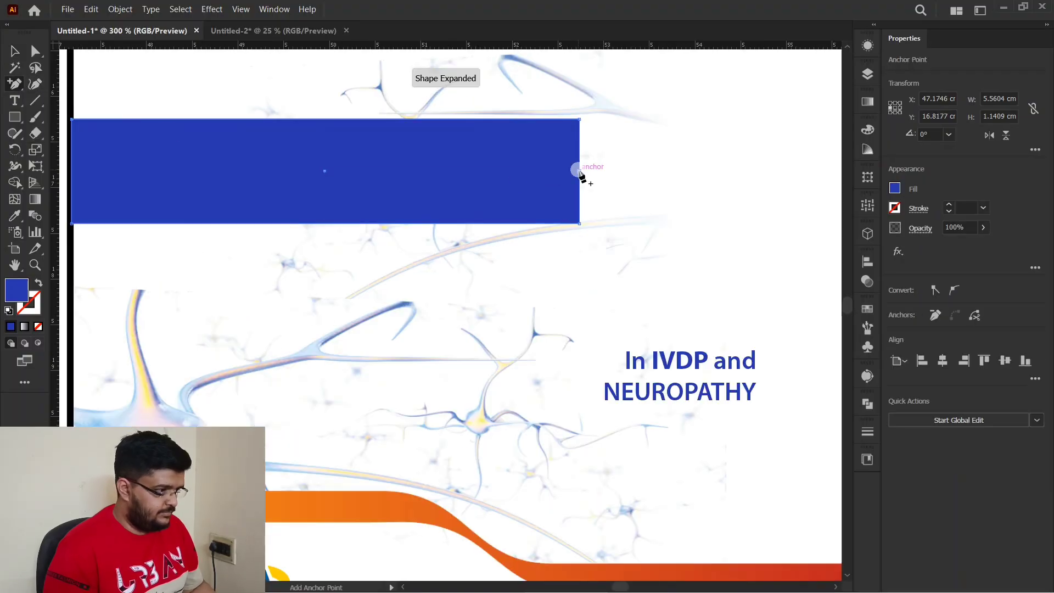
drag(580, 173, 539, 174)
Add a text "Gastic" under the blue banner and duplicate it just below, rewriting the copy as "Tablet".
click(15, 101)
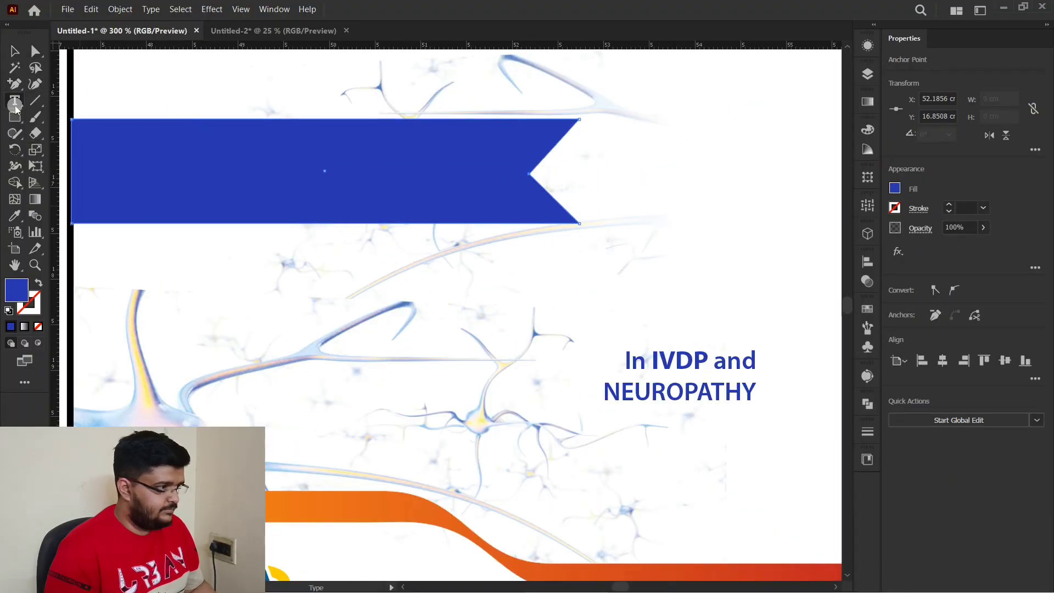
click(365, 302)
text(Gastic)
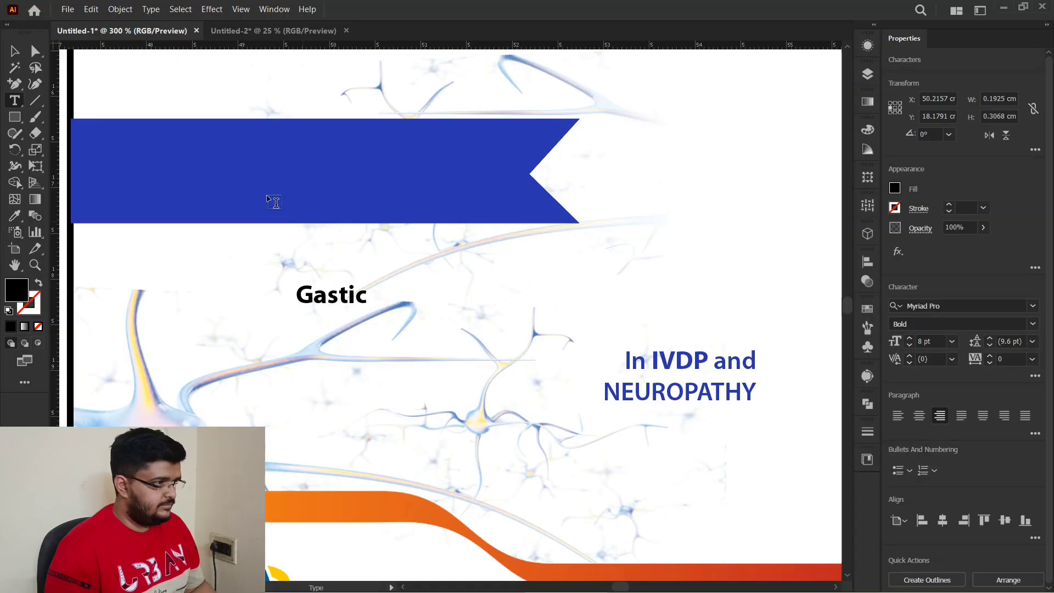
drag(349, 297, 375, 351)
double_click(375, 351)
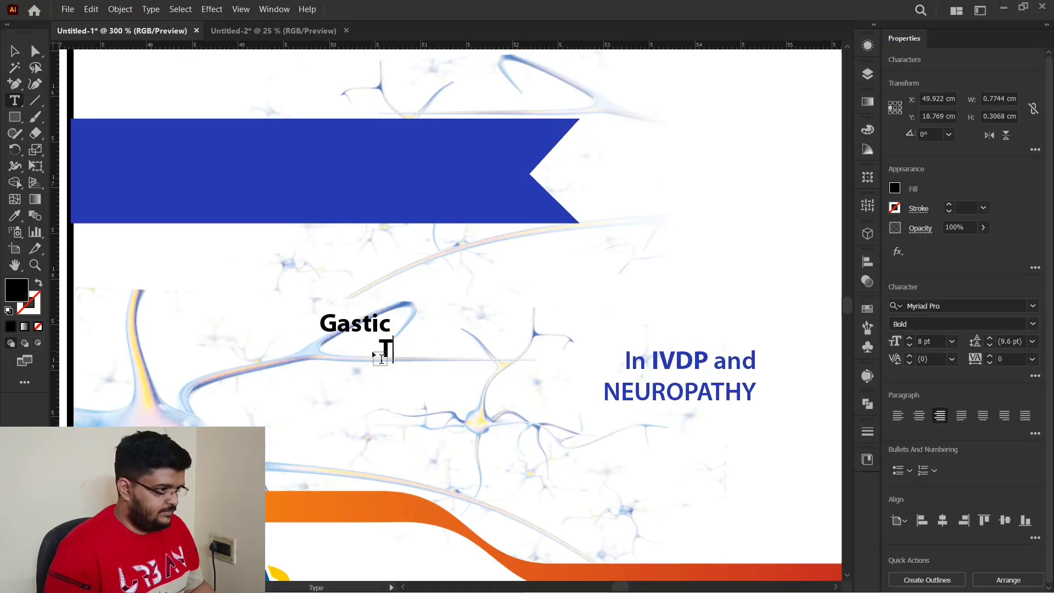
Place the "Gastic" text on the blue banner, enlarge it to about 15.56 pt and recolour it white.
drag(404, 312, 231, 157)
click(894, 188)
click(761, 306)
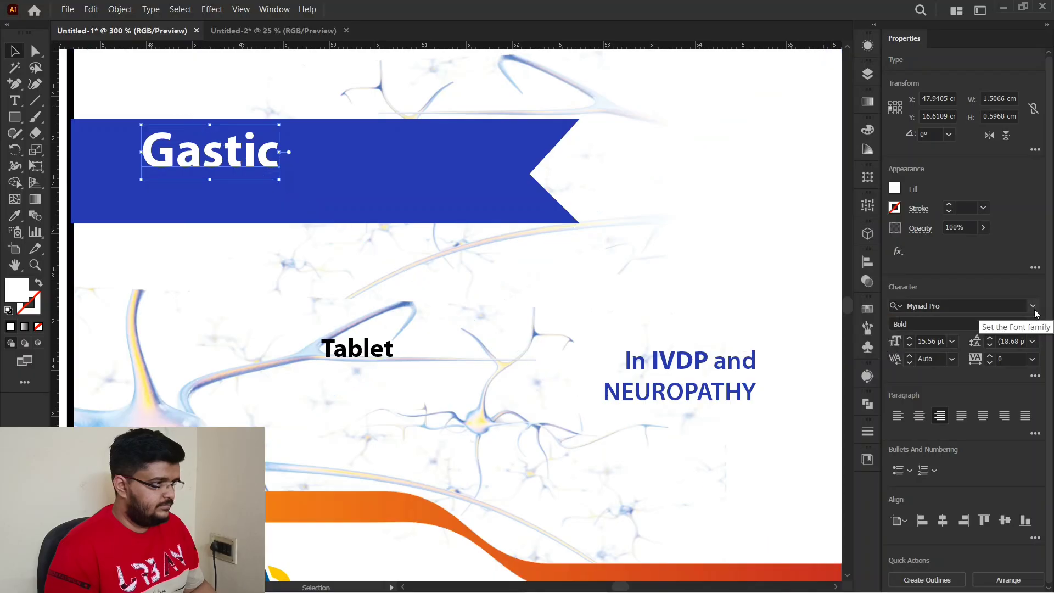
Compare fonts for the "Gastic" title and apply Belwe Bold BT.
click(1032, 306)
scroll(981, 409, down, 5)
scroll(981, 409, down, 3)
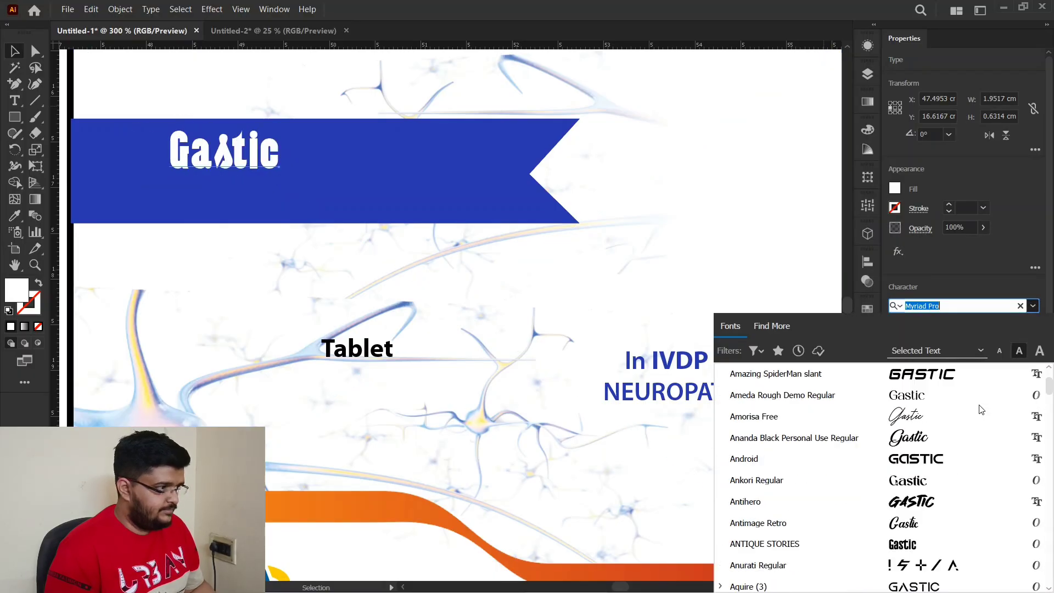
scroll(910, 528, down, 7)
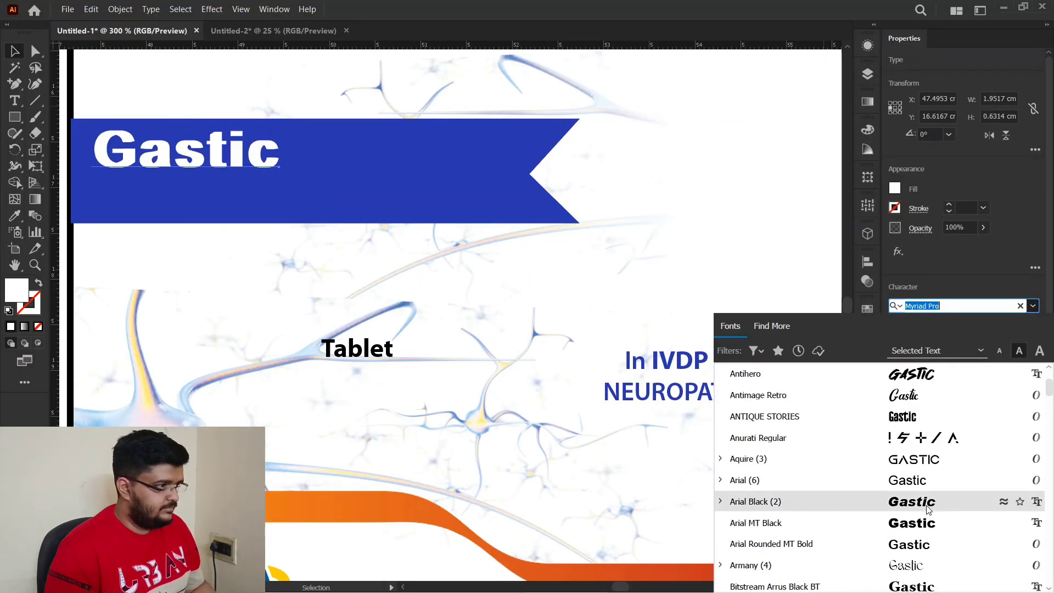
scroll(931, 508, down, 5)
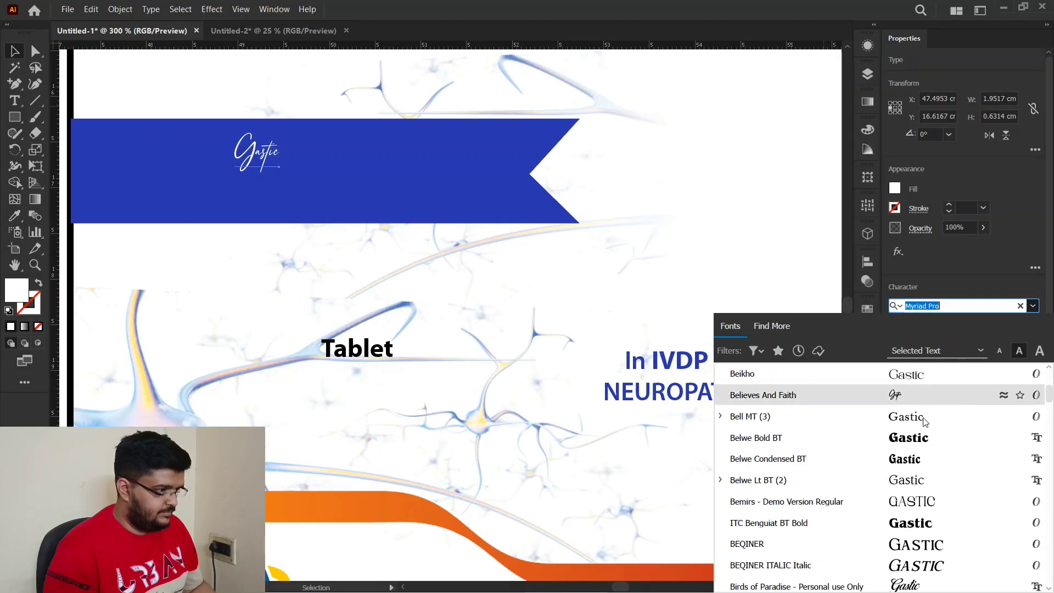
click(924, 433)
Move "Tablet" onto the banner beneath "Gastic", recolour it white and set its font to Arial MT Black.
drag(353, 351, 233, 189)
click(894, 188)
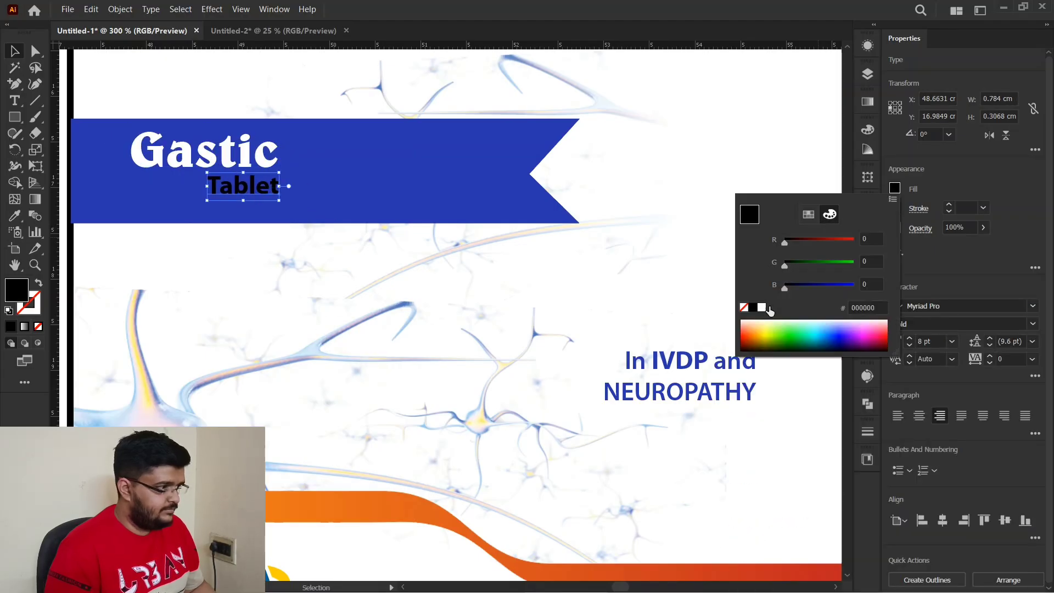
click(764, 308)
click(1032, 307)
click(957, 374)
click(1033, 307)
click(957, 391)
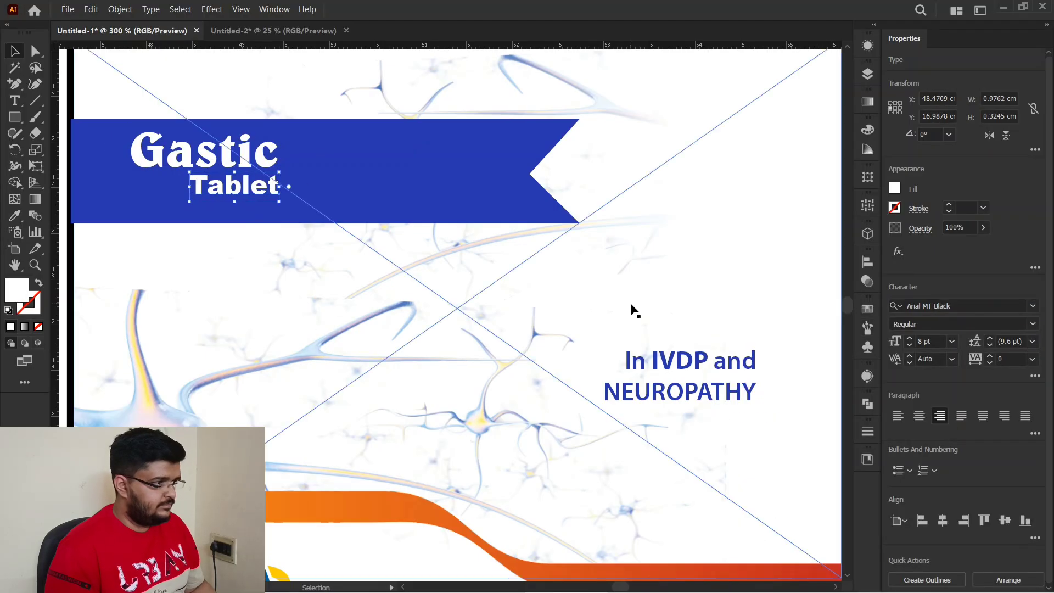
Enlarge "Gastic" to about 21.13 pt and reposition "Tablet" under the end of the word.
scroll(307, 209, up, 1)
click(393, 195)
drag(408, 229, 505, 246)
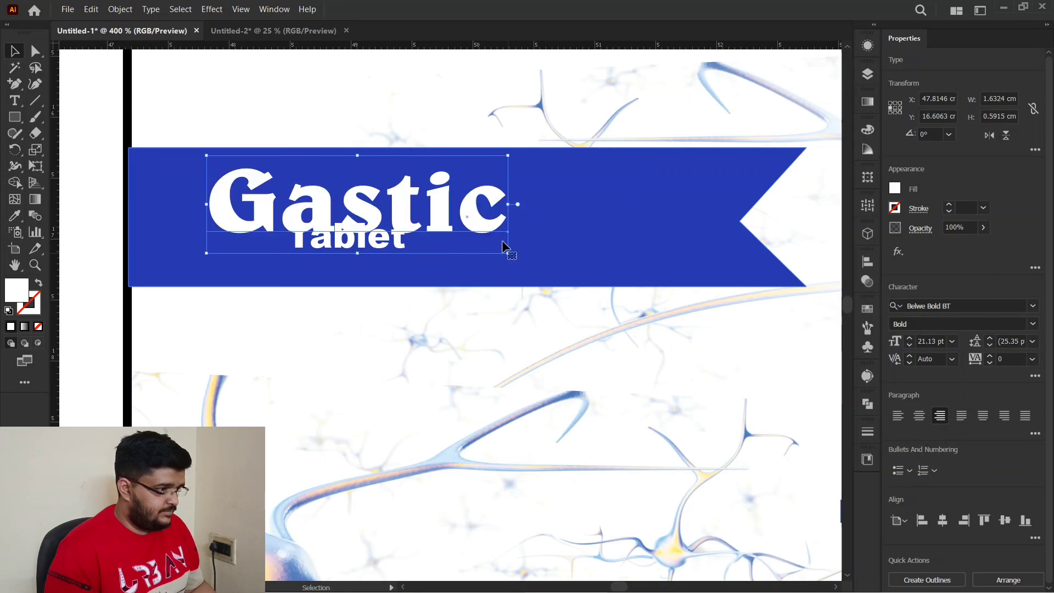
drag(403, 247, 486, 269)
drag(500, 260, 499, 260)
Place copies of the finished front artwork on the dieline's first and third panels.
scroll(488, 259, down, 3)
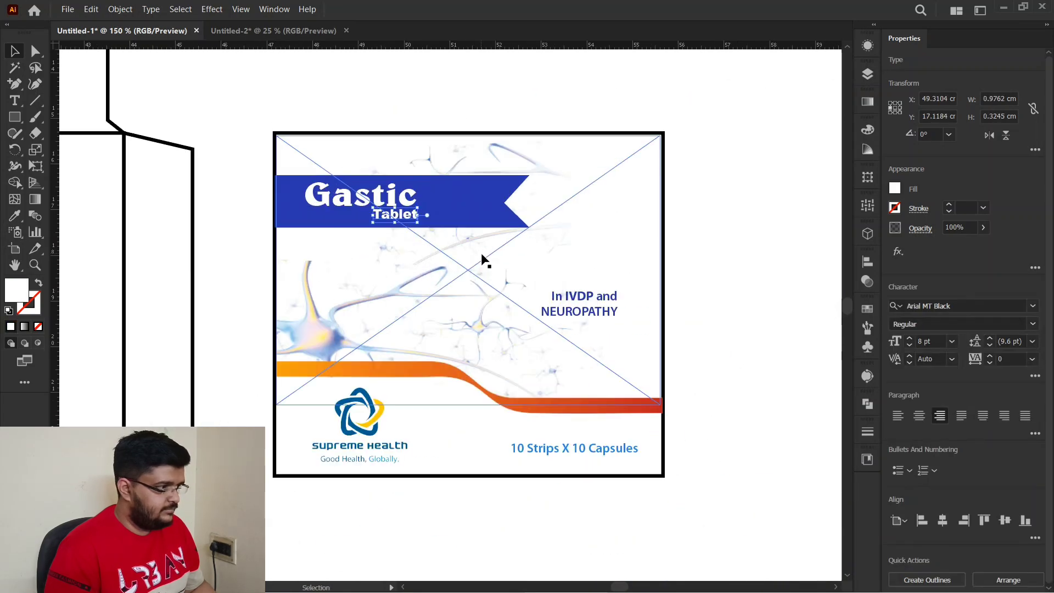
click(683, 164)
scroll(603, 167, up, 1)
scroll(603, 167, down, 5)
drag(430, 246, 557, 356)
scroll(628, 303, down, 1)
drag(511, 294, 560, 299)
scroll(258, 289, up, 3)
scroll(379, 404, down, 2)
Duplicate the dieline's last side panel, 6.3 × 7.5 cm, into the blank space beyond the glue flap.
click(730, 450)
scroll(730, 450, up, 1)
drag(507, 326, 721, 325)
scroll(793, 279, up, 2)
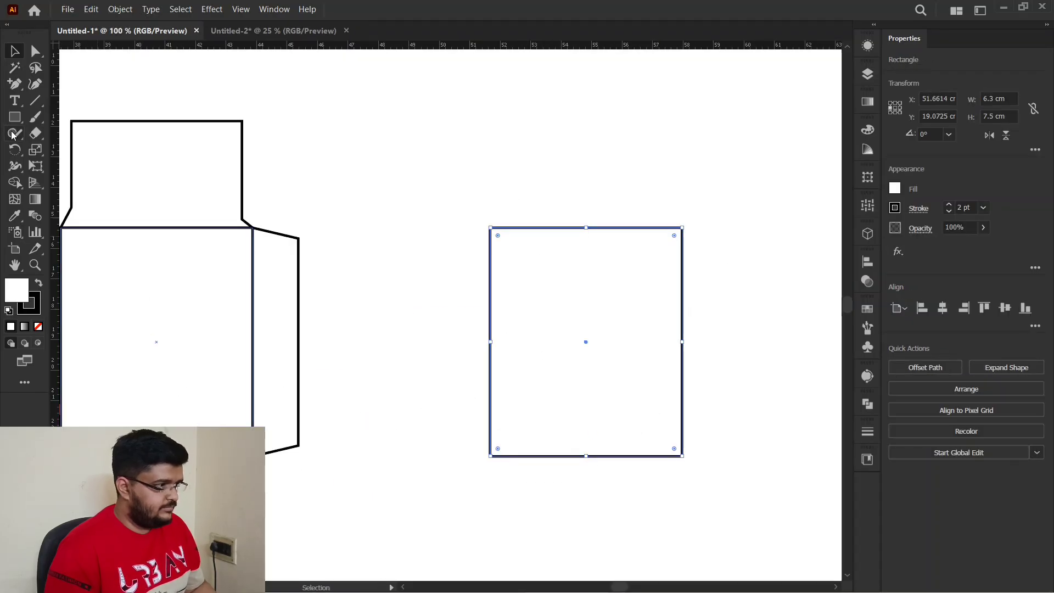
Draw a 6.3 × 0.51 cm strip along the copied panel's lower edge and start its linear gradient with the ribbon's orange.
scroll(481, 395, down, 2)
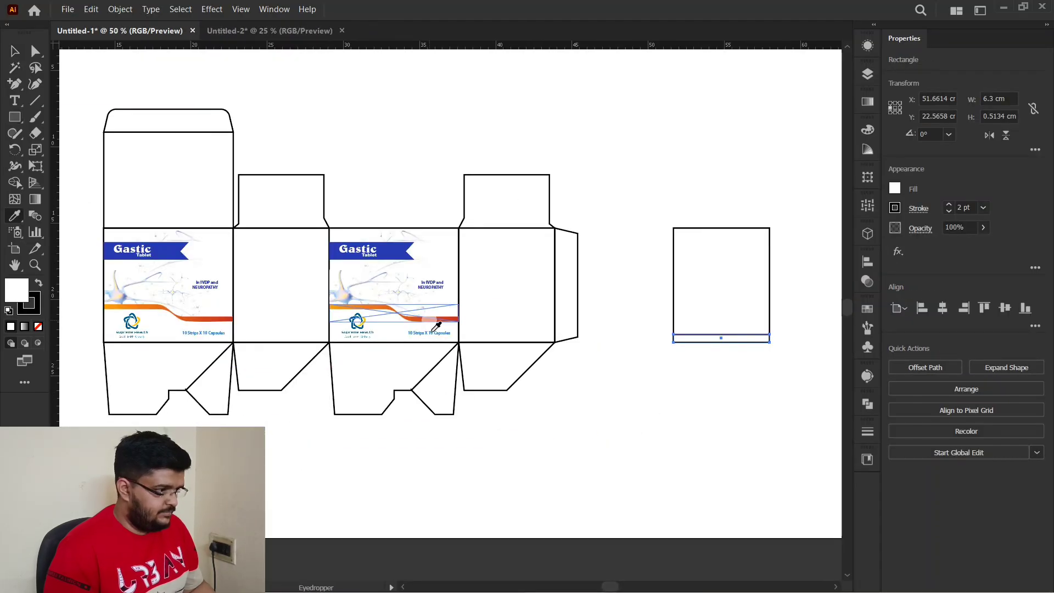
click(24, 326)
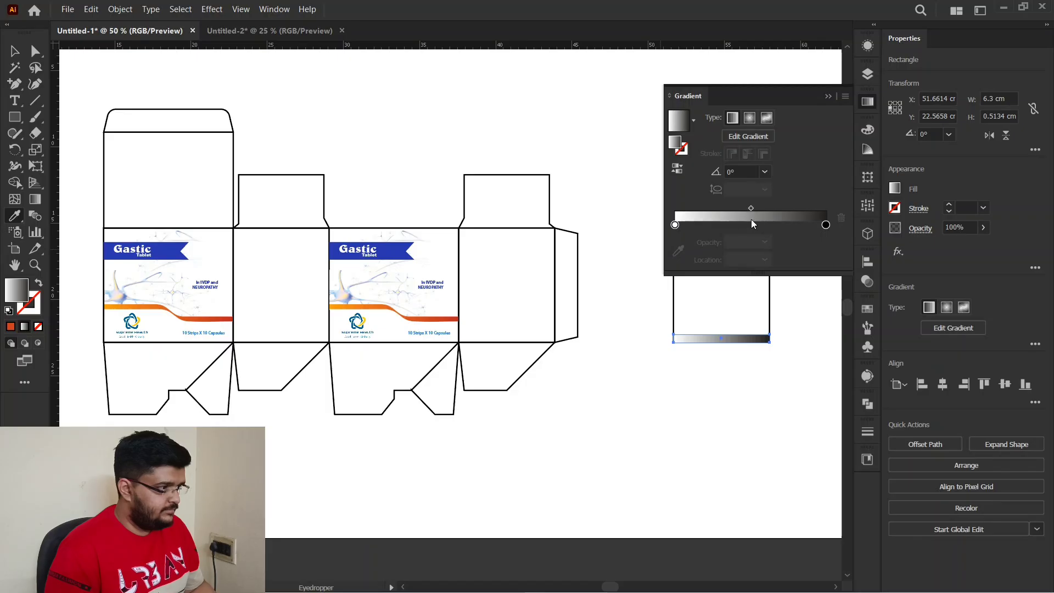
double_click(674, 224)
click(648, 321)
click(362, 313)
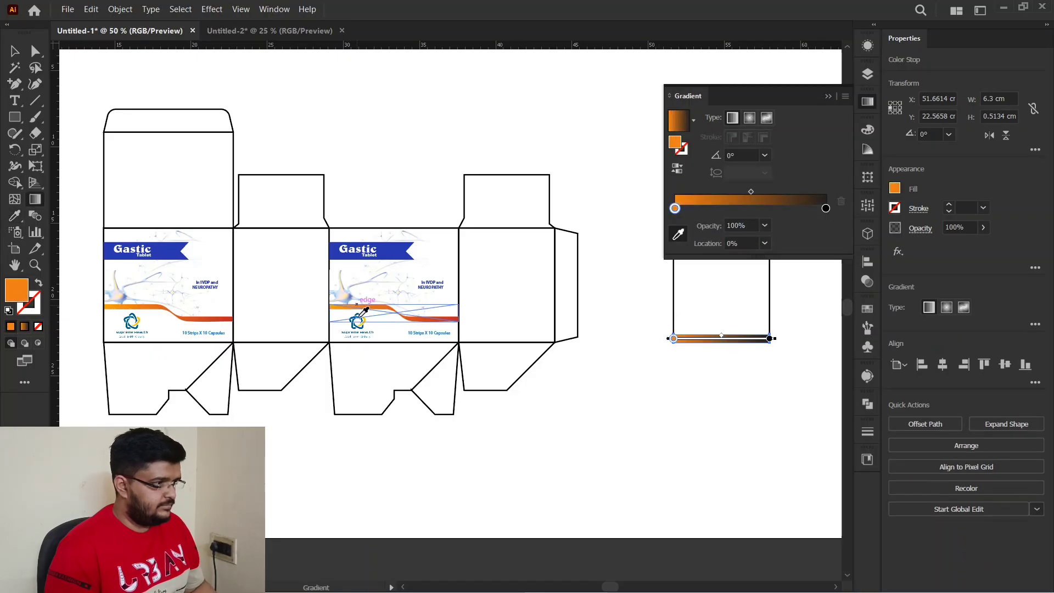
Set the strip gradient's end colour to the red sampled from the artwork's ribbon.
click(678, 235)
click(723, 303)
click(26, 327)
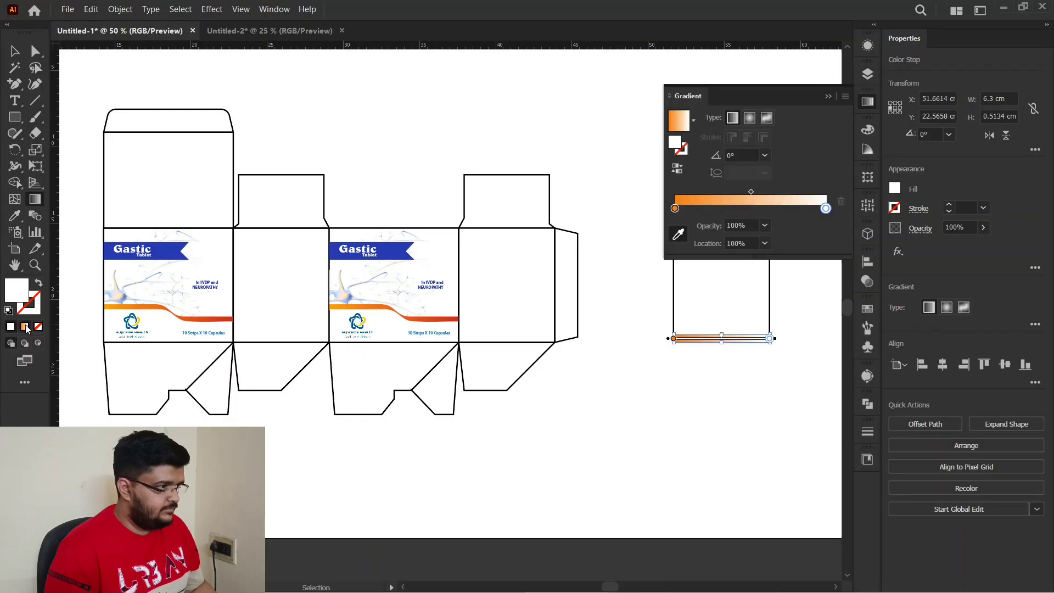
click(680, 234)
click(441, 318)
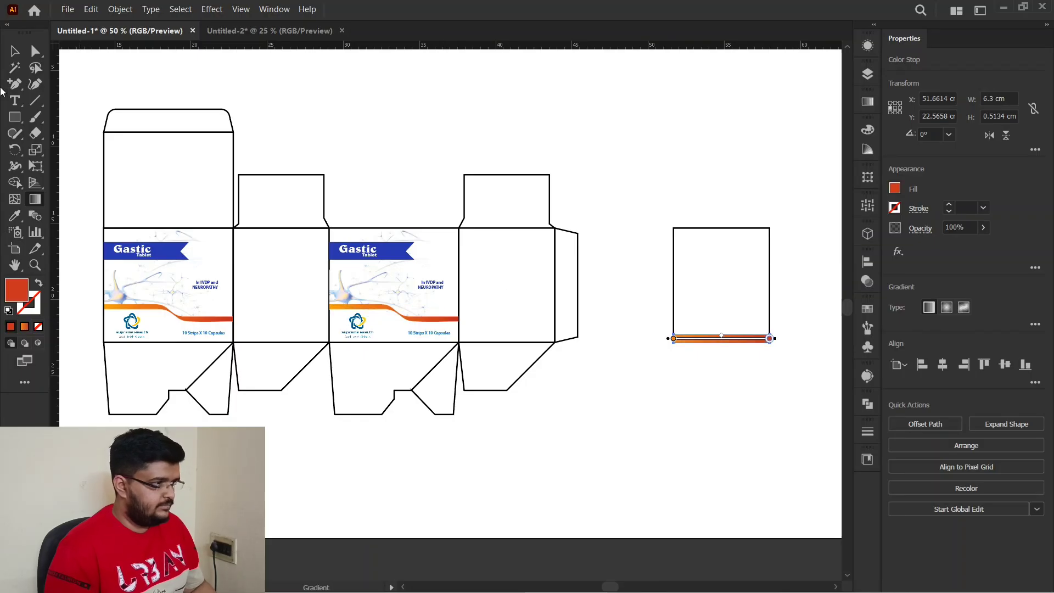
click(15, 51)
click(763, 353)
Draw a square of about 1.77 cm with the orange-red gradient inside the side panel's upper-right corner.
scroll(763, 351, up, 1)
scroll(763, 352, down, 1)
drag(721, 339, 558, 357)
scroll(558, 358, up, 1)
click(558, 357)
scroll(583, 360, up, 1)
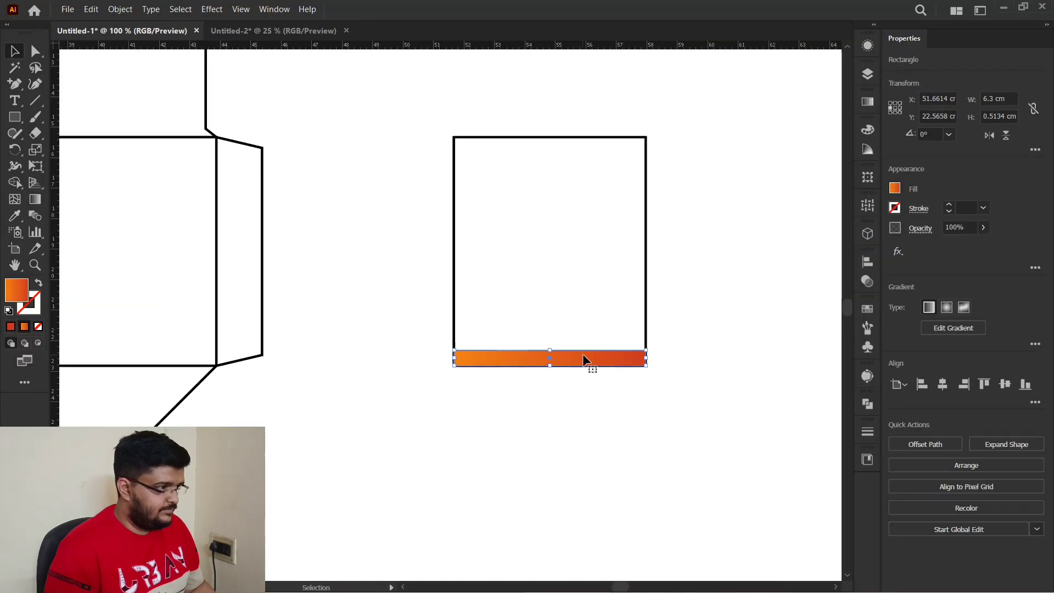
drag(592, 137, 646, 190)
scroll(653, 142, up, 2)
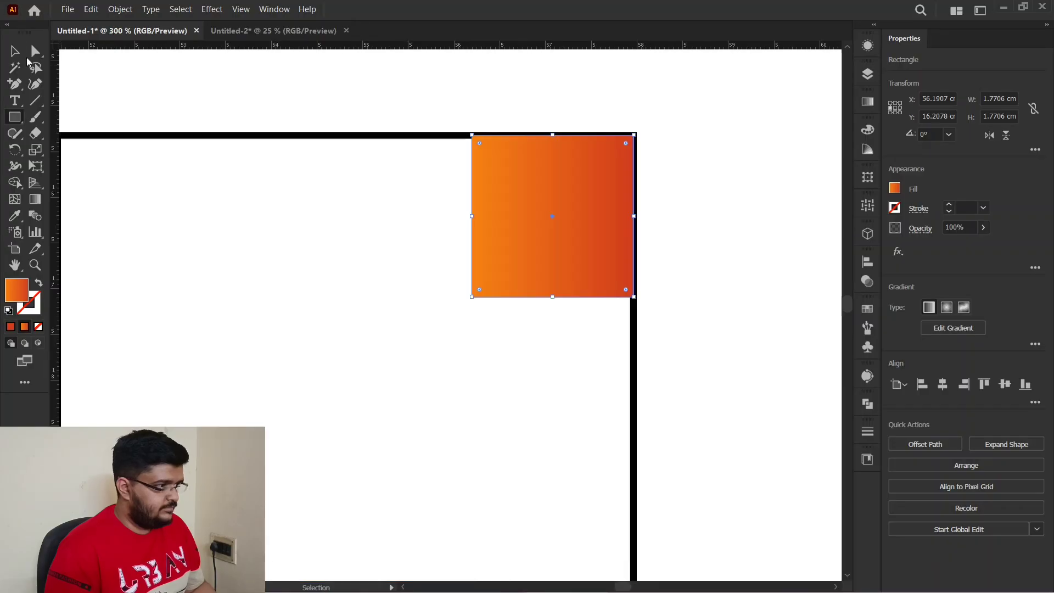
Delete the gradient square's lower-left anchor point so that it becomes a corner triangle.
click(35, 53)
drag(409, 255, 487, 326)
key(ctrl+z)
click(478, 282)
click(472, 297)
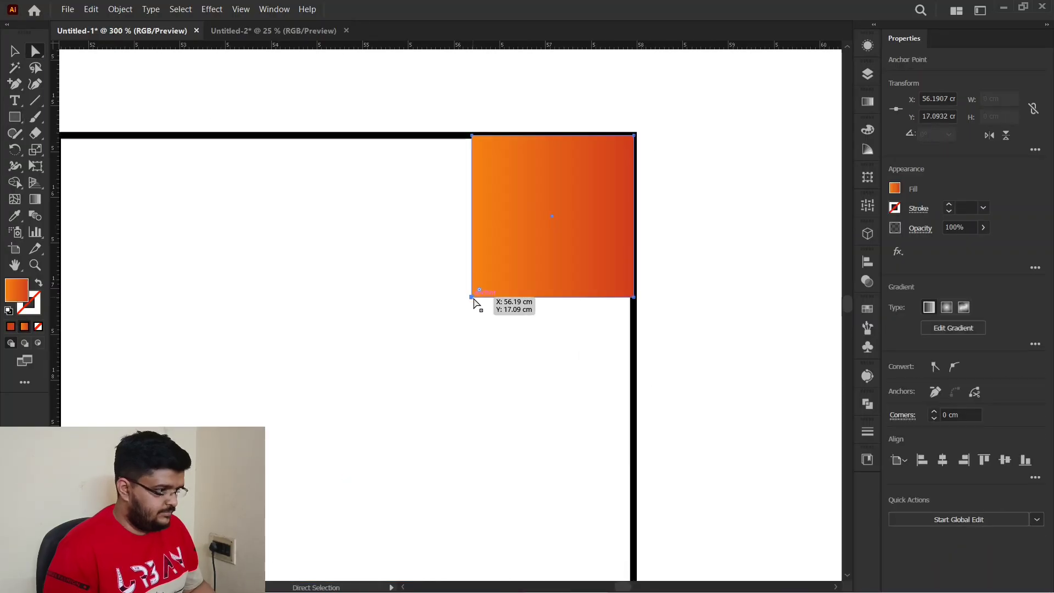
right_click(21, 87)
click(100, 117)
click(472, 297)
key(v)
click(676, 225)
scroll(594, 197, down, 2)
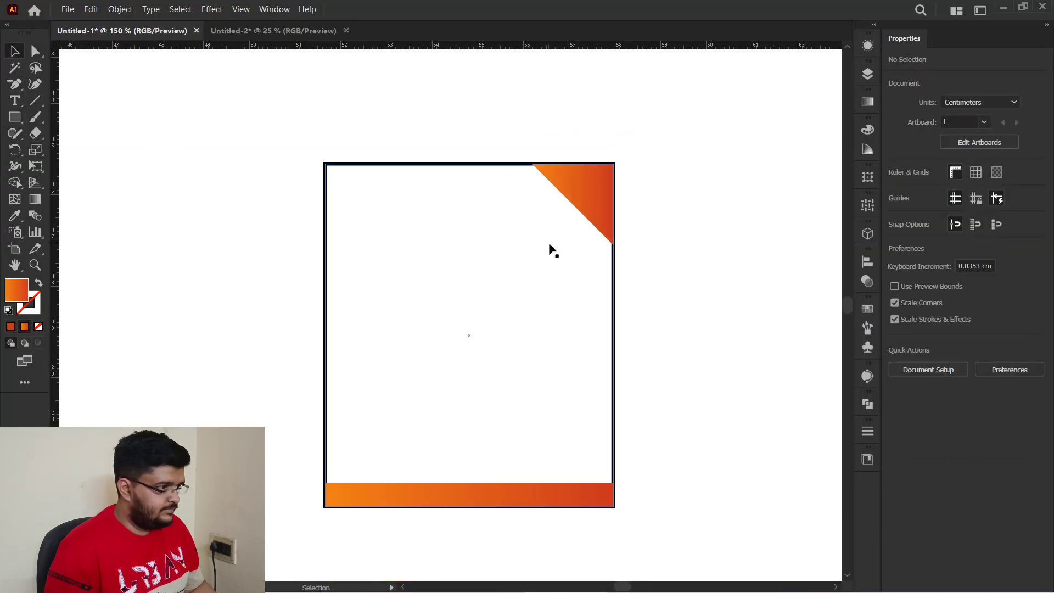
Copy the composition table from Untitled-2 into the side panel and scale it to about 4.57 × 2.78 cm.
key(ctrl+Tab)
click(477, 236)
key(ctrl+c)
click(148, 32)
key(ctrl+v)
scroll(624, 271, down, 2)
drag(322, 156, 659, 376)
drag(694, 395, 518, 236)
Paste the faded orange gradient square from Untitled-2 and place it over the panel's upper-right corner.
scroll(559, 257, up, 4)
scroll(518, 236, down, 2)
scroll(518, 236, down, 1)
scroll(505, 323, up, 1)
click(242, 300)
key(ctrl+v)
drag(499, 296, 632, 190)
Lower the opacity of the faded orange gradient square.
scroll(626, 188, up, 1)
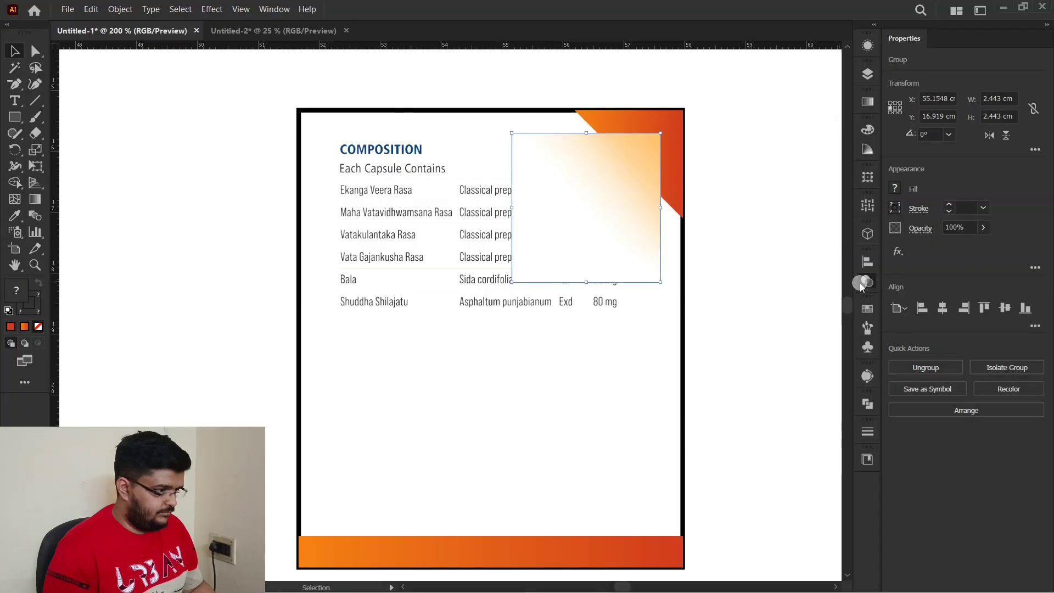
click(866, 281)
click(834, 277)
drag(834, 293, 813, 298)
Arrange the composition table in front of the faded orange square.
click(426, 207)
right_click(494, 190)
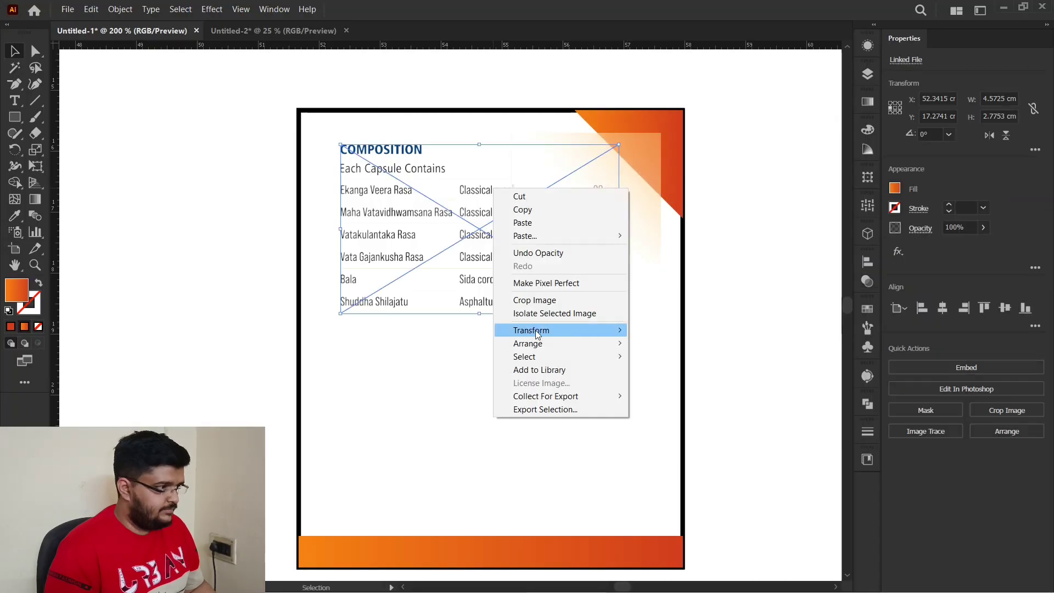
mouse_move(548, 343)
click(686, 357)
Start a text line beginning with "Ma" below the composition table.
key(t)
click(374, 362)
text(Ma)
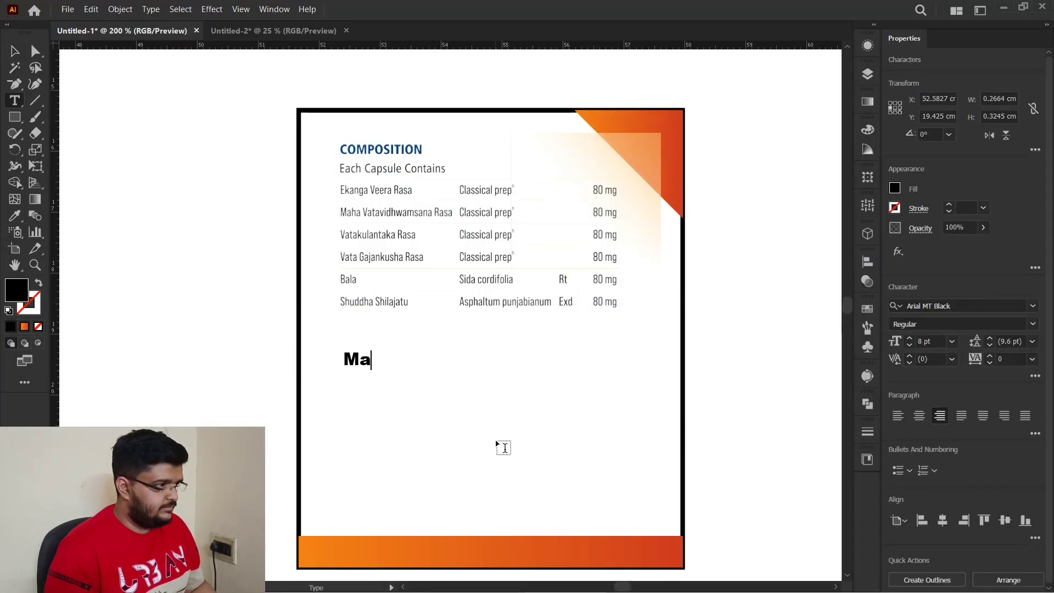